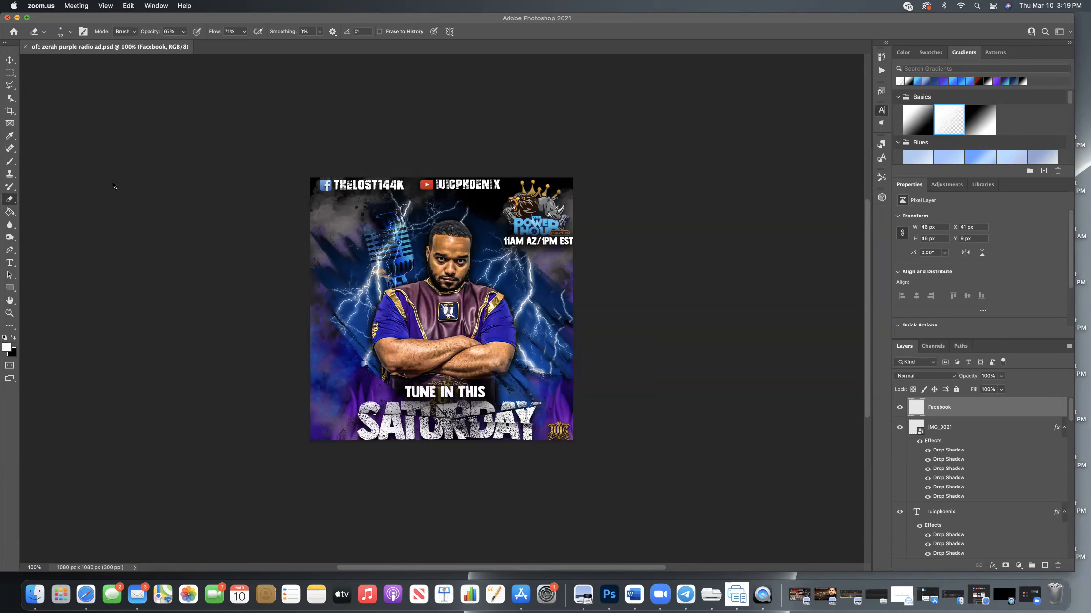
Create a new 1080 x 1080 px document at 300 ppi in RGB Color with a black background.
left_click(53, 114)
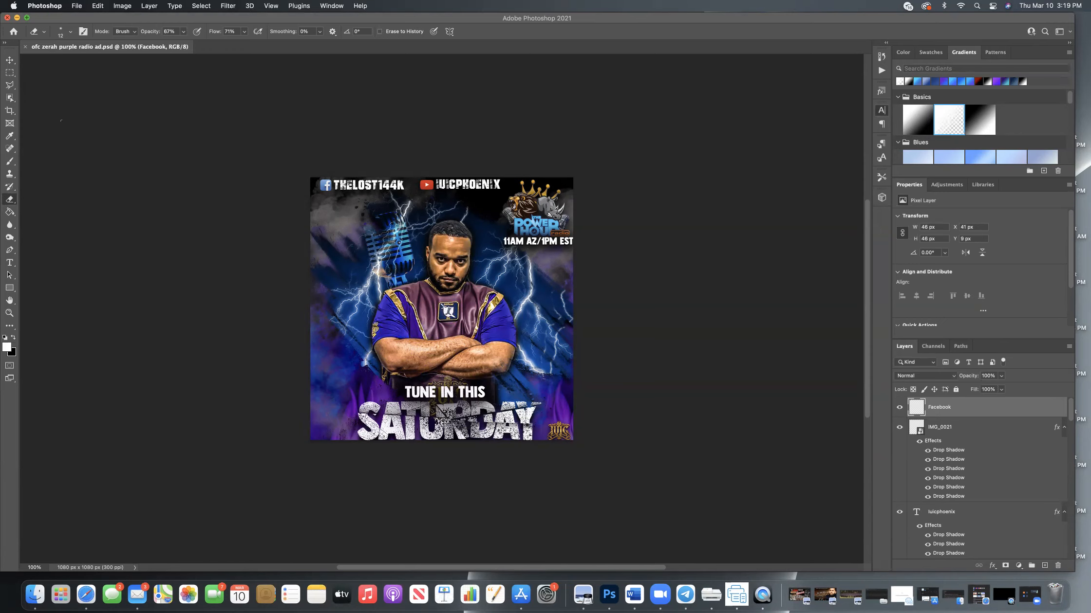
left_click(78, 6)
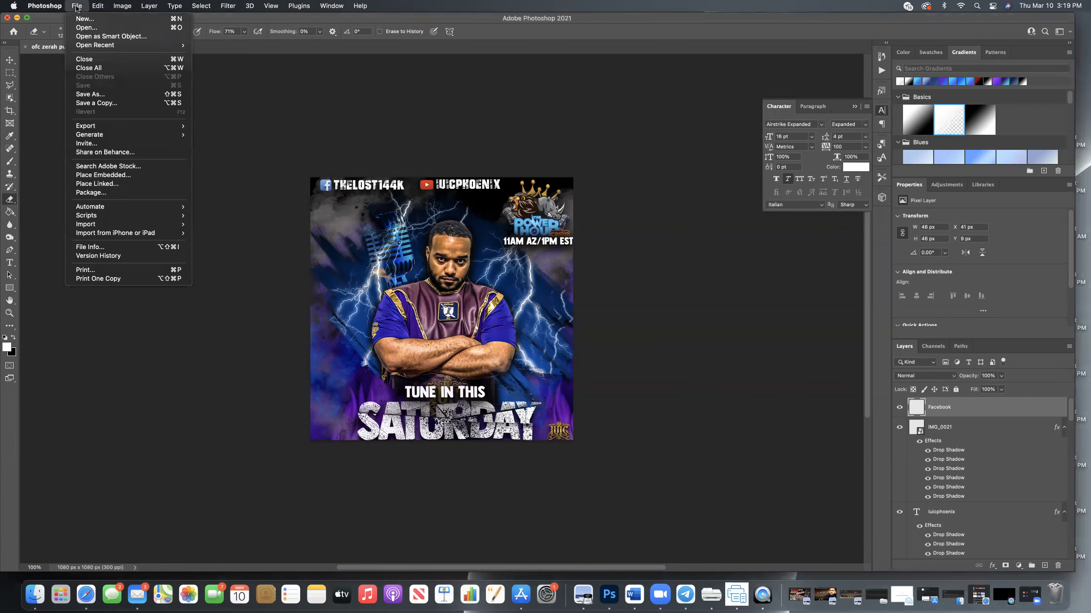
left_click(88, 20)
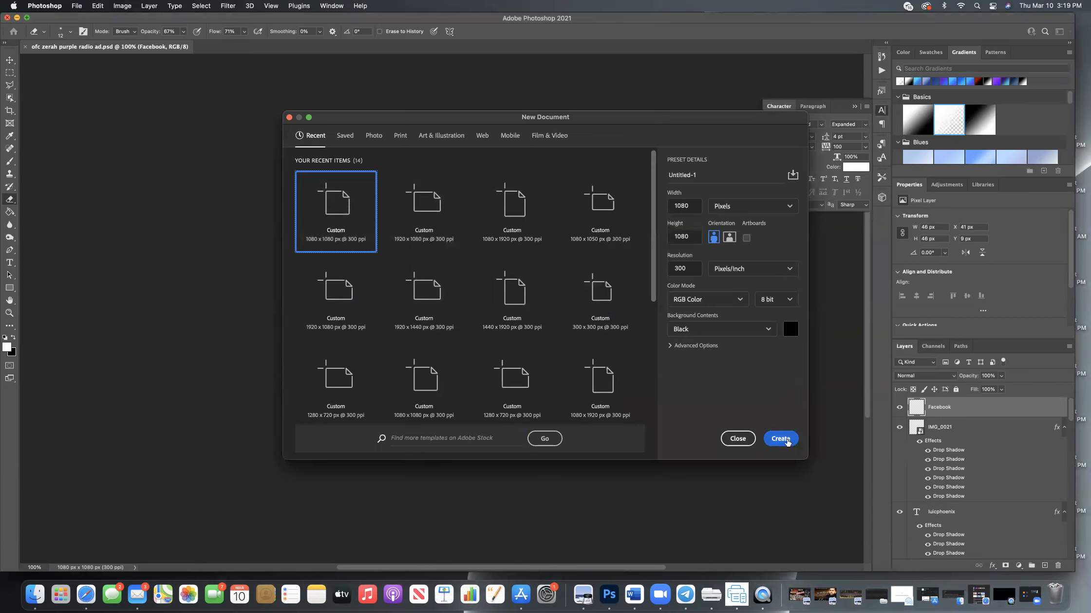
left_click(780, 438)
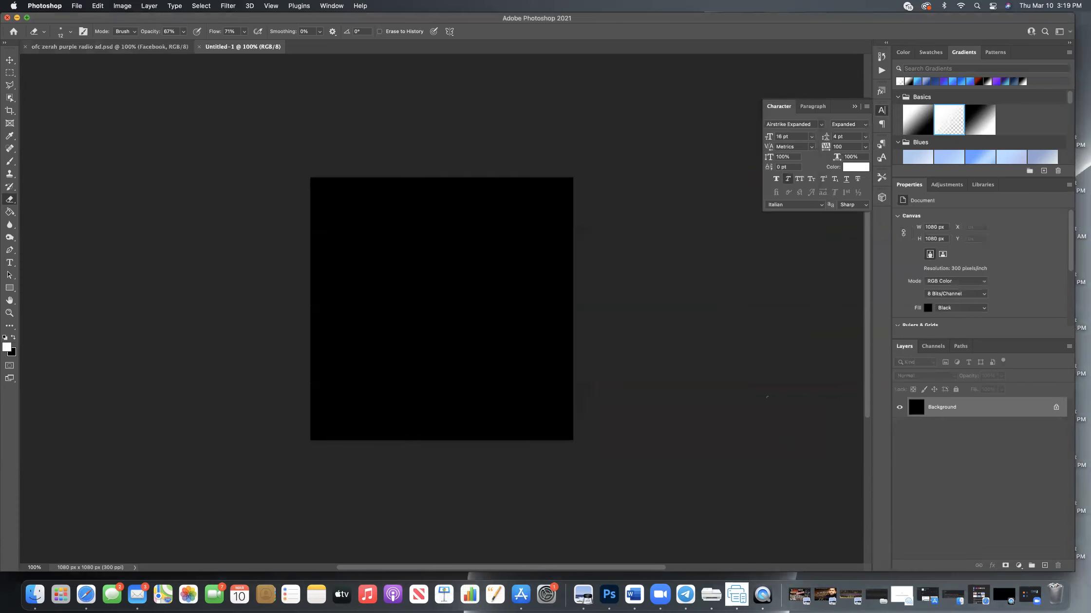
Place IMG_3986.JPG from the Thumbnail Downloads folder as an embedded image, keeping its default size and centred position.
left_click(76, 6)
left_click(128, 176)
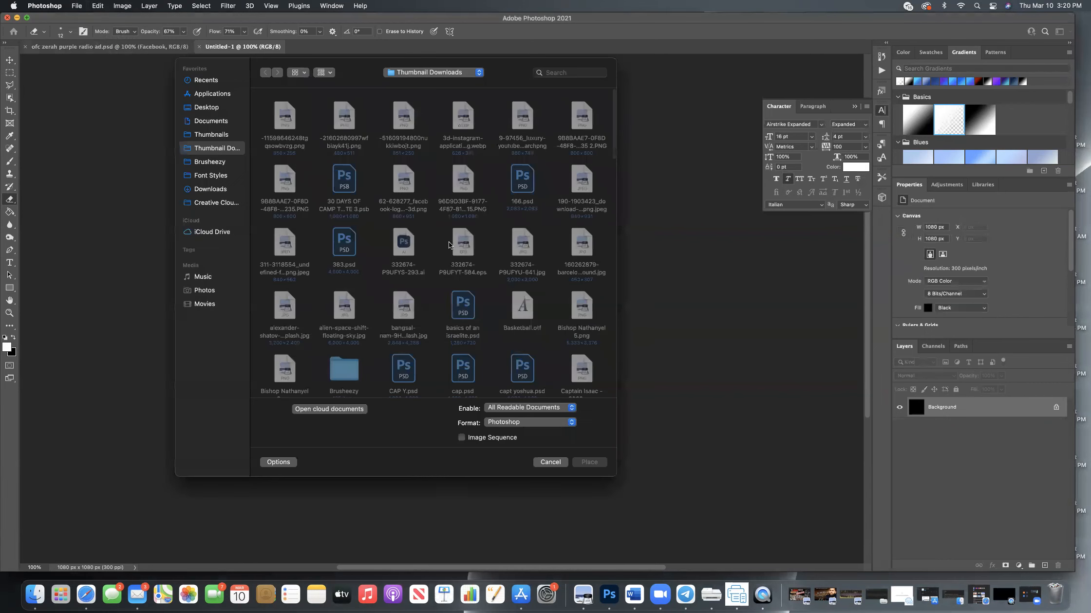
scroll(427, 226, "down", 15)
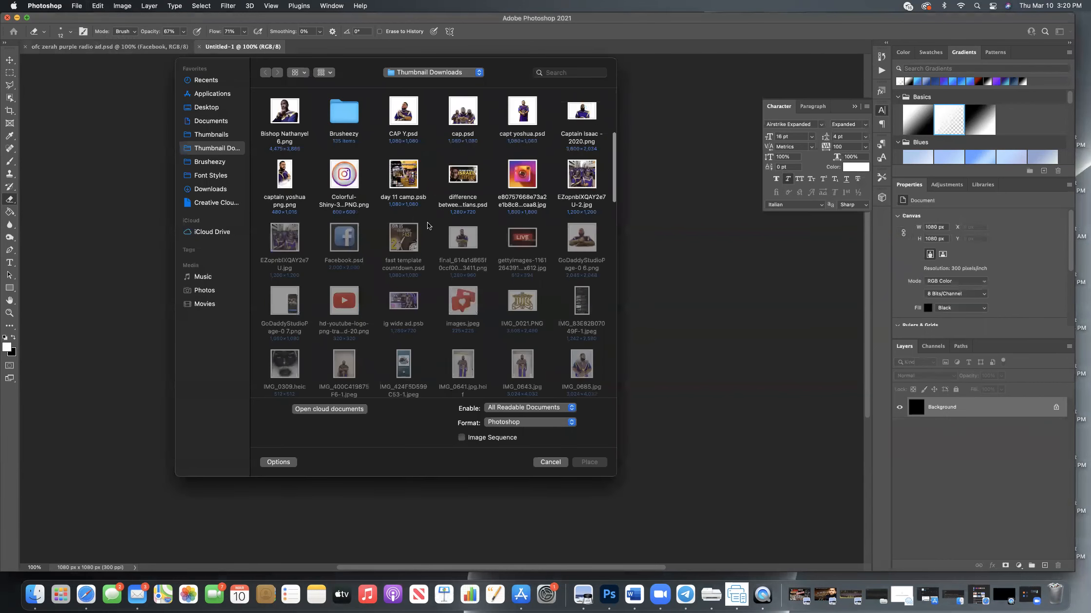
scroll(428, 226, "down", 10)
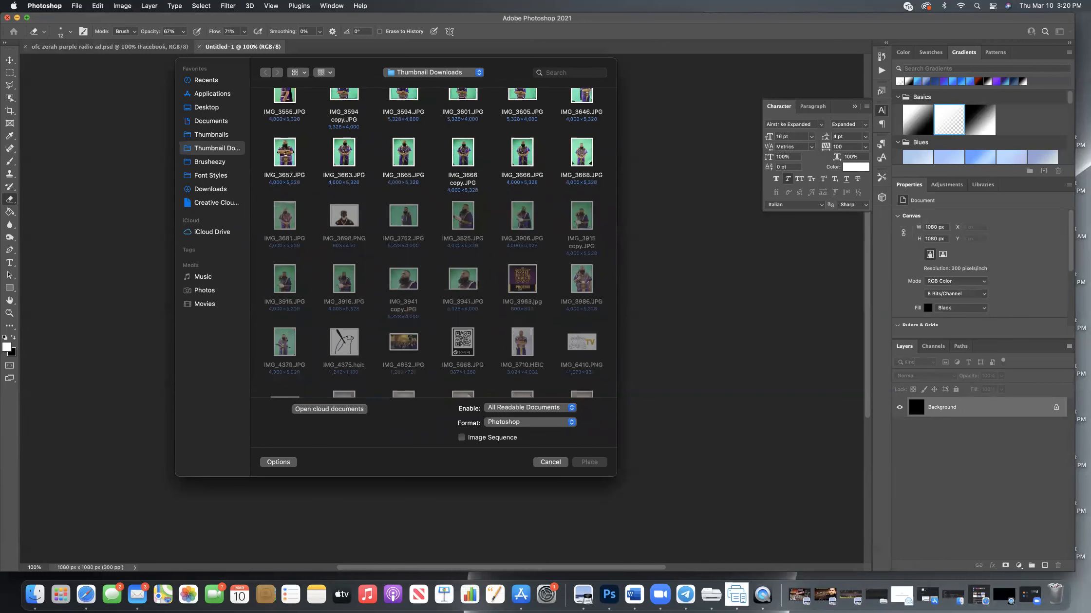
left_click(583, 282)
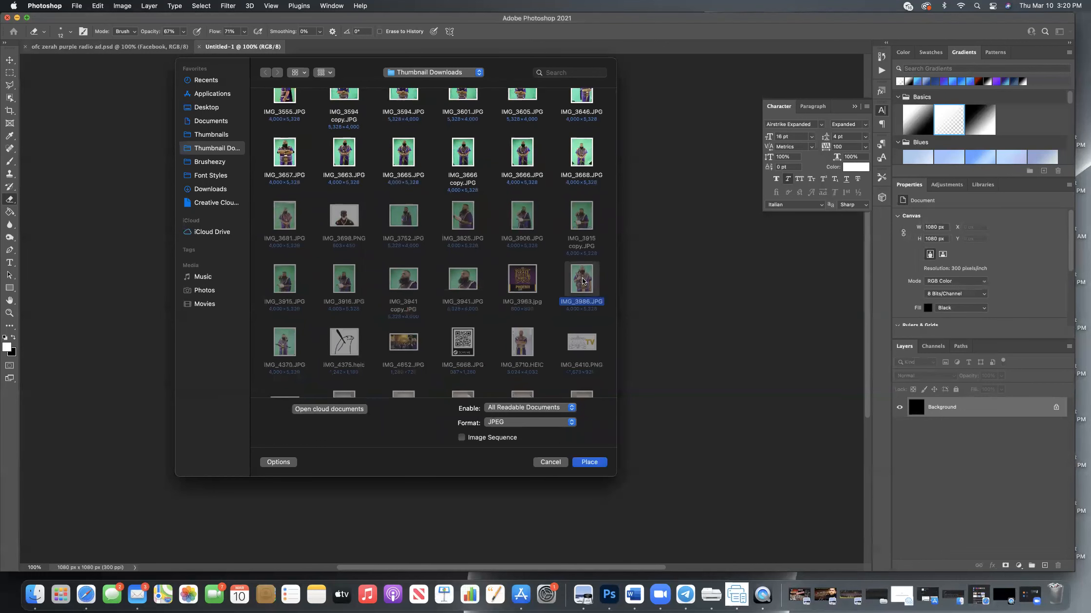
double_click(583, 281)
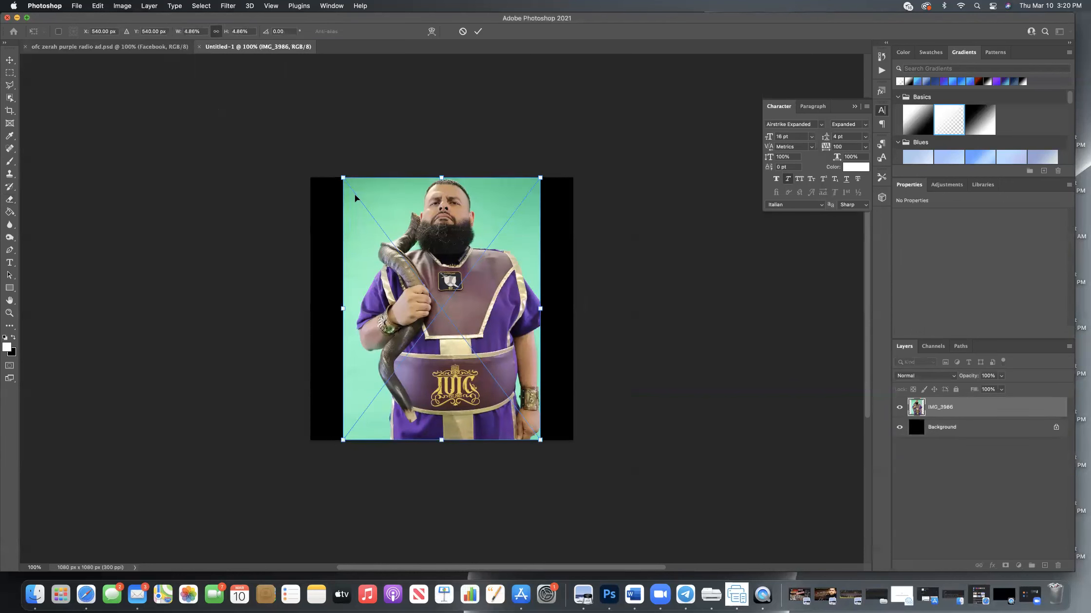
scroll(314, 199, "right", 3)
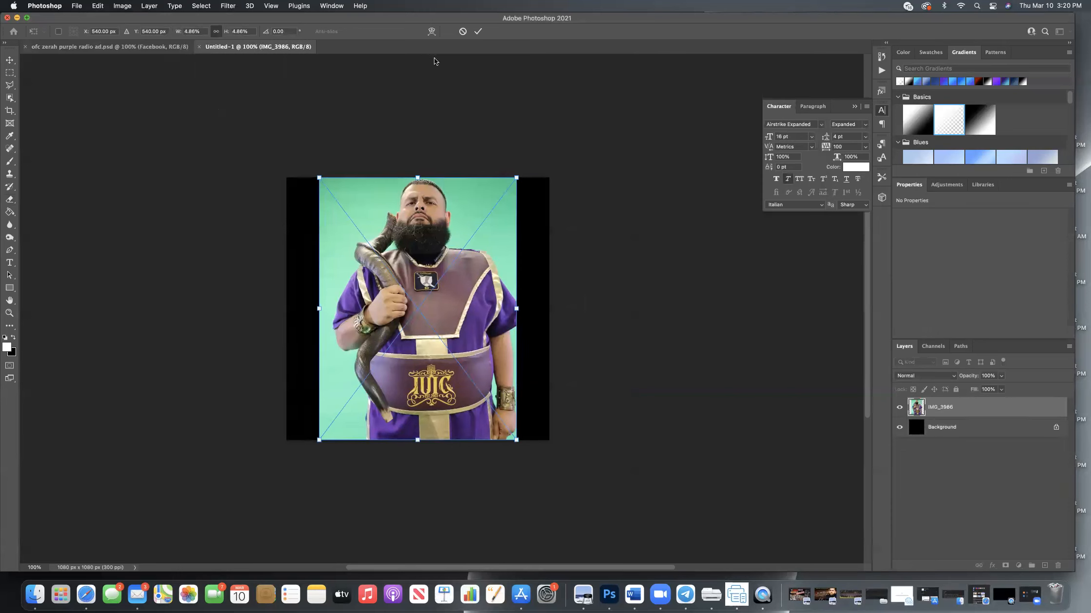
left_click(477, 32)
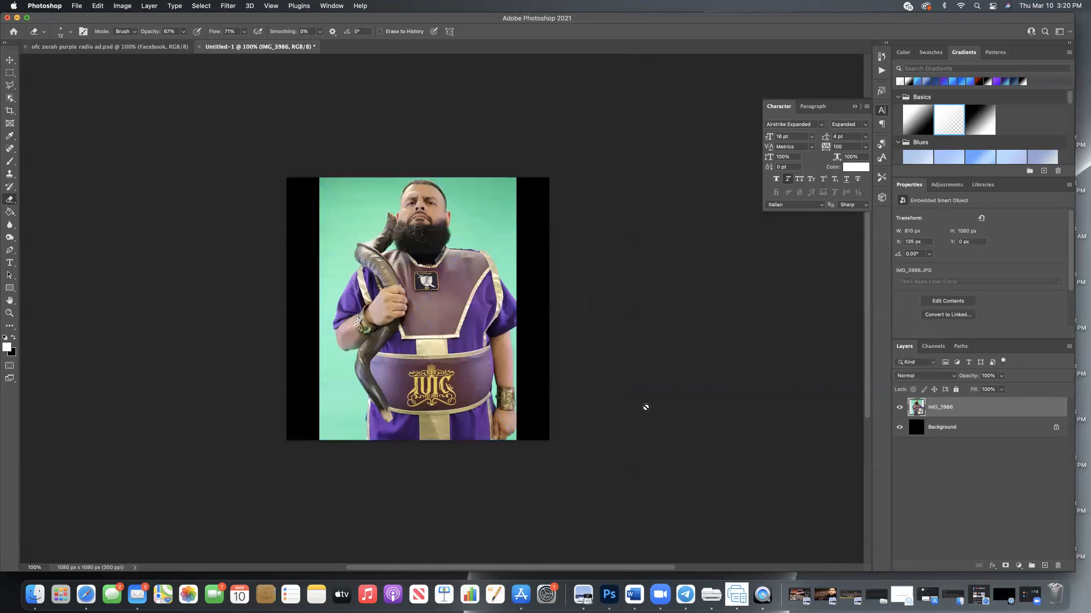
Select the man in the green-screen photo using Select Subject with the Object Selection tool.
left_click(11, 98)
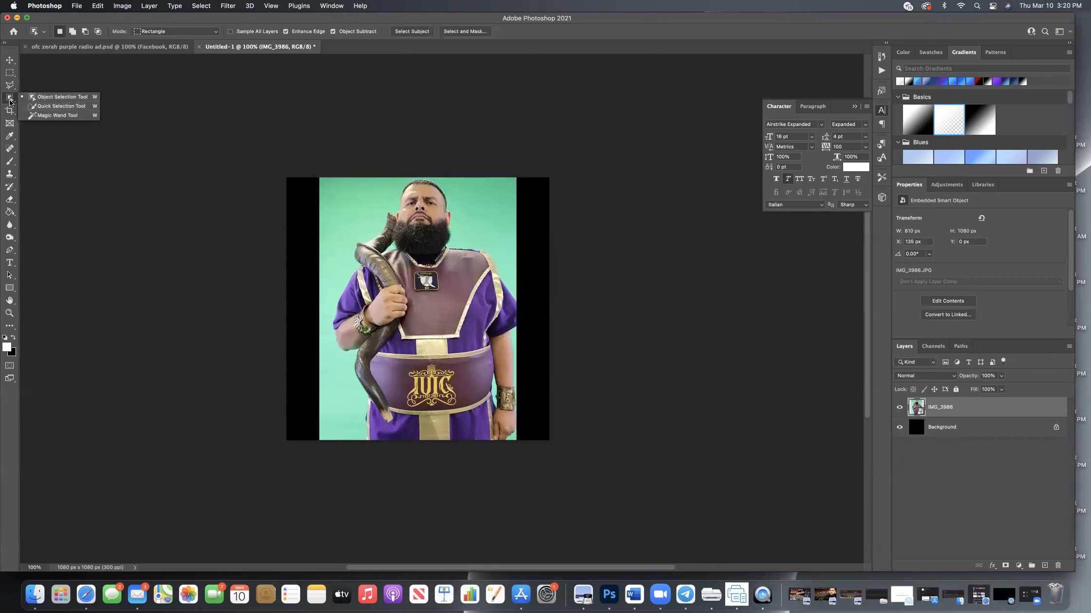
left_click(49, 101)
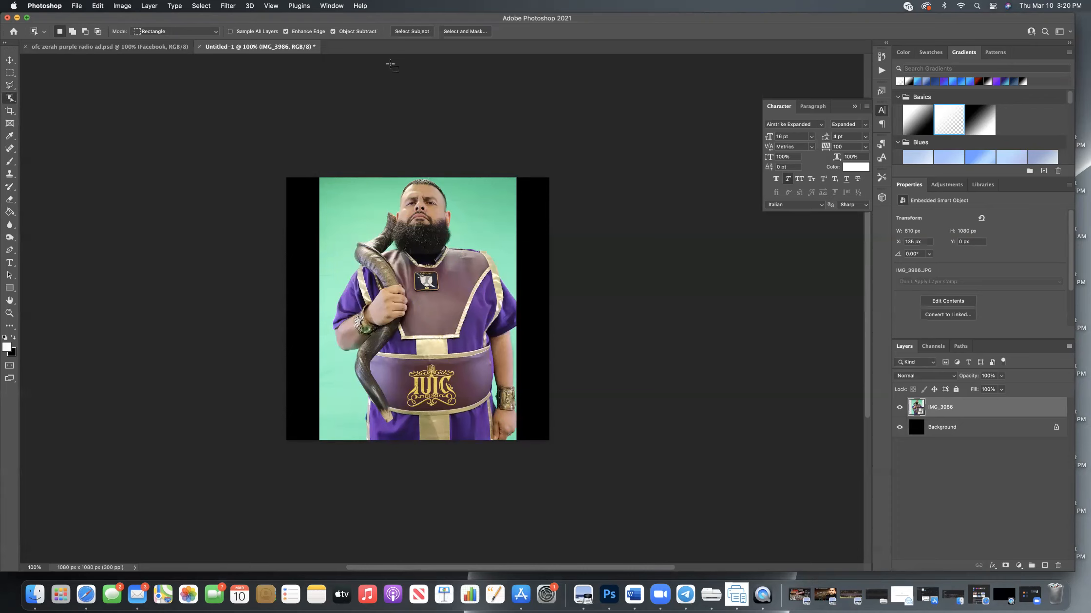
scroll(389, 61, "down", 2)
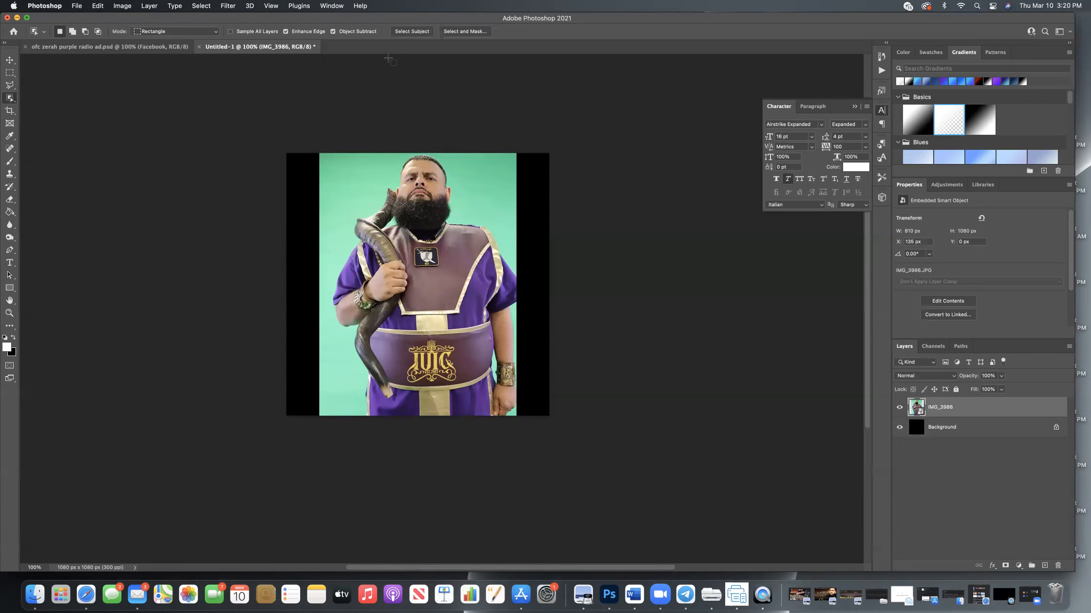
left_click(411, 32)
left_click_drag(321, 155, 513, 419)
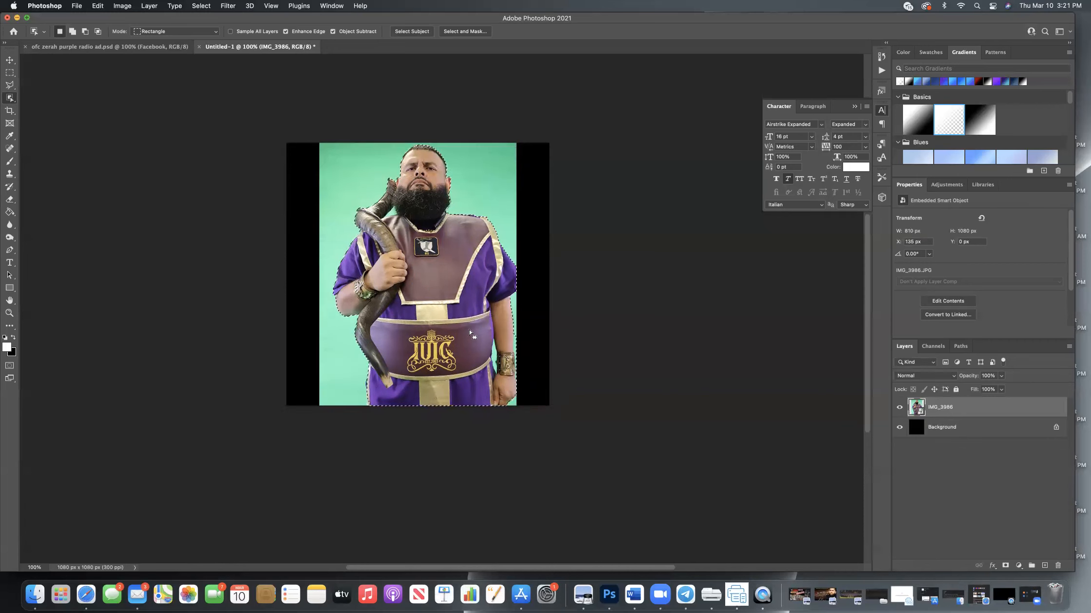
Rasterize the IMG_3986 layer.
scroll(489, 216, "up", 3)
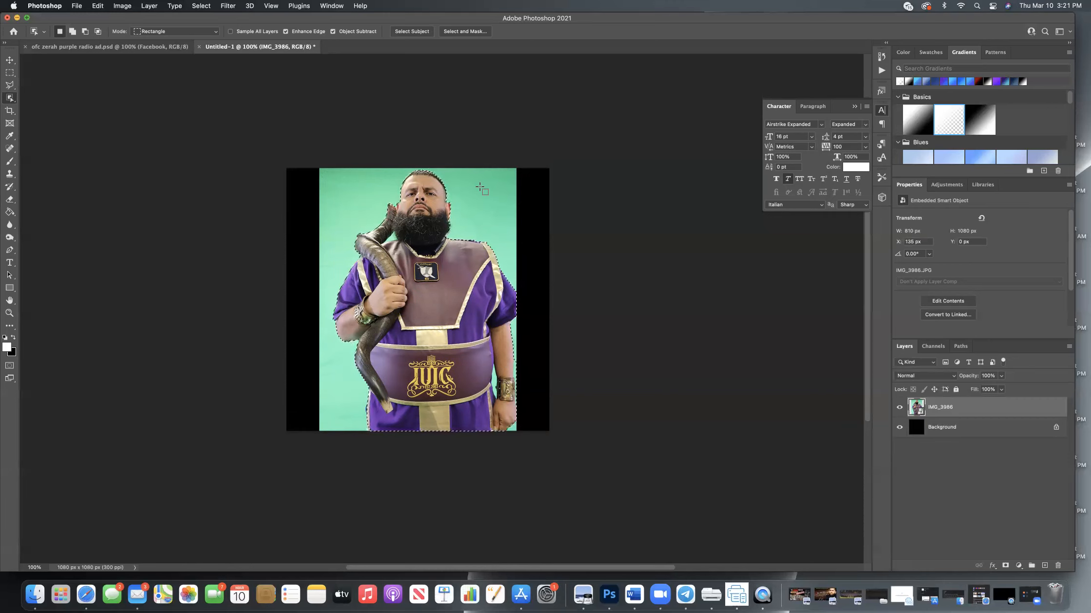
right_click(956, 410)
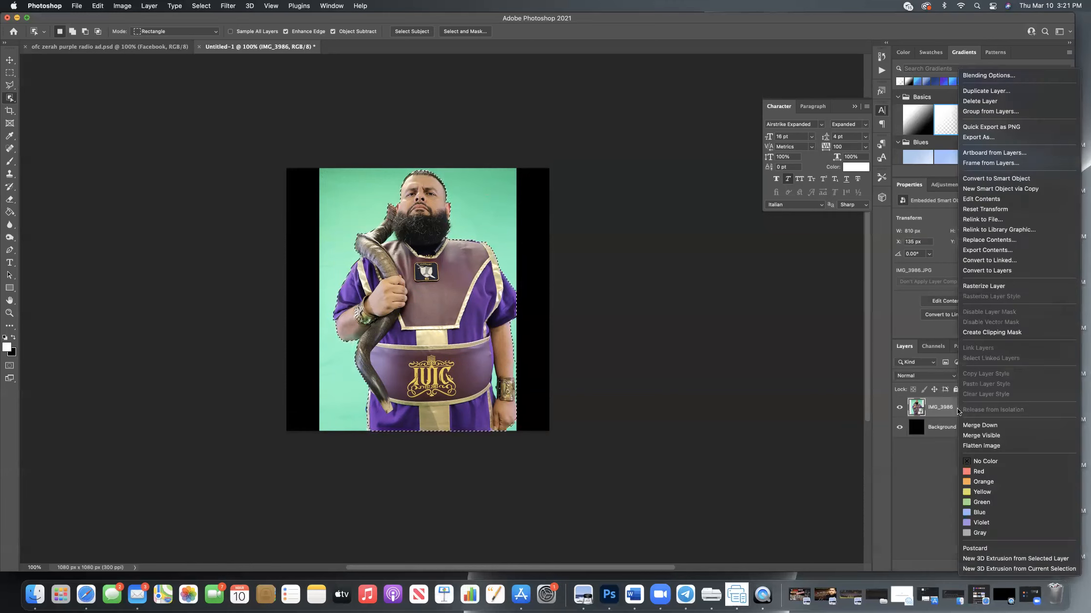
left_click(979, 287)
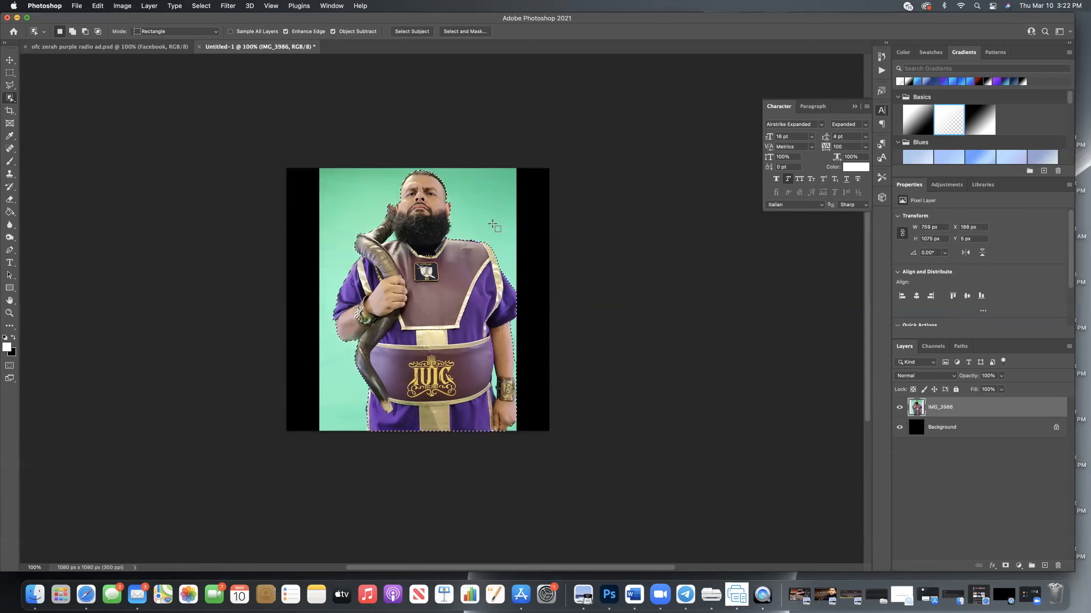
Invert the selection, delete the green background around the man, and undo the deletion.
right_click(479, 187)
left_click(494, 200)
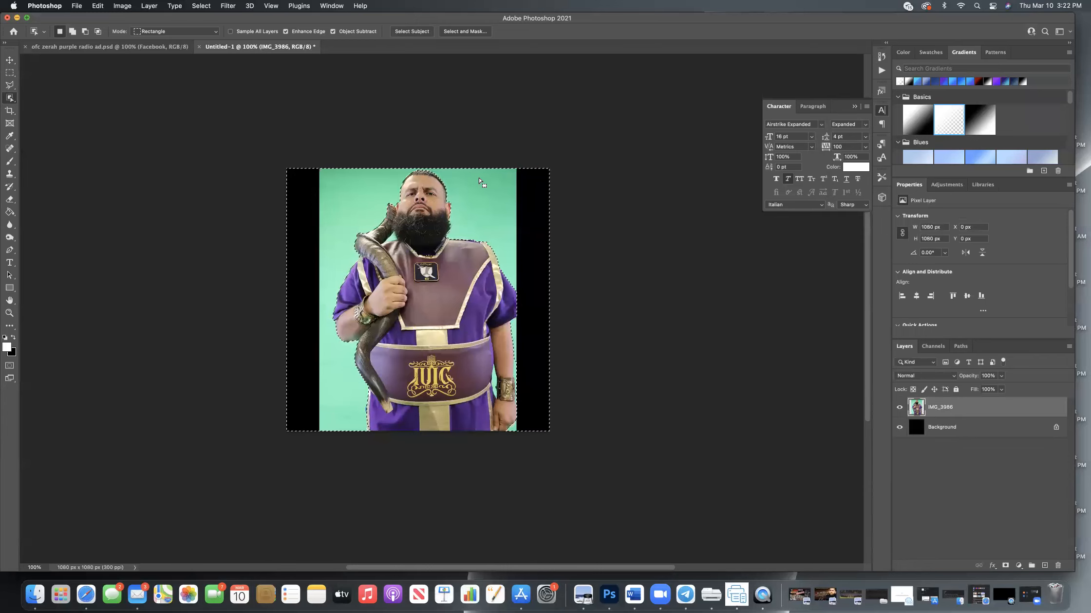
key("Delete")
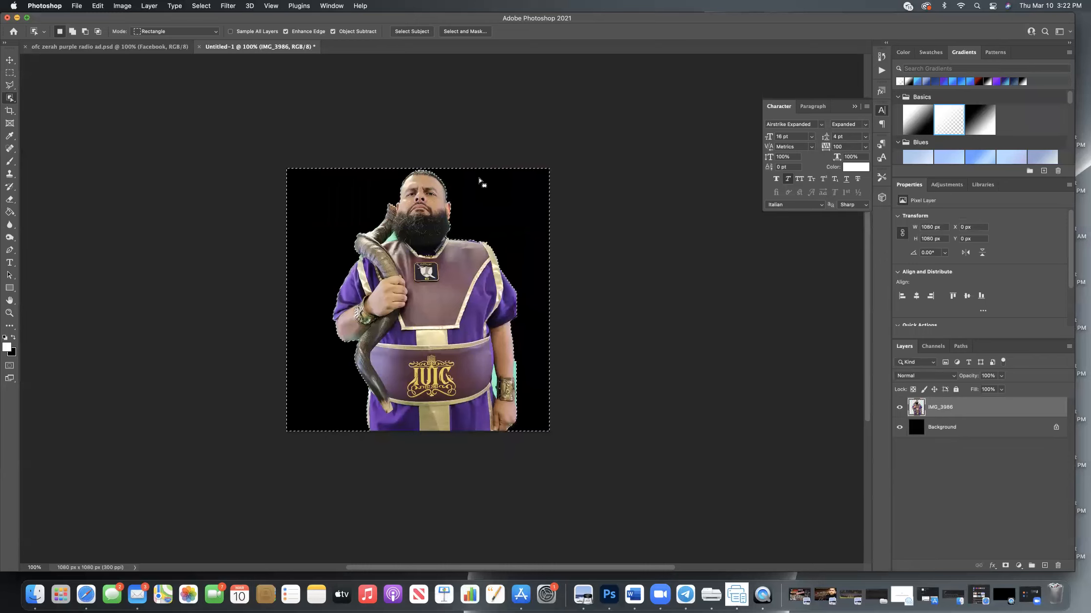
left_click(98, 6)
left_click(112, 18)
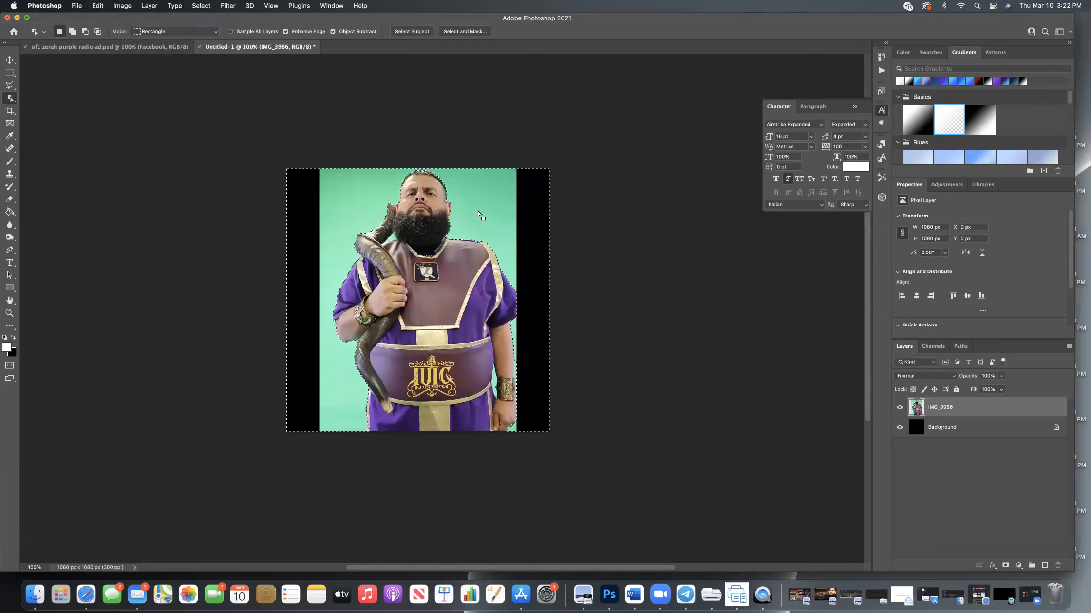
Invert the selection back to the man, delete him from the layer, and fill the cutout with white using the Paint Bucket.
right_click(467, 191)
left_click(482, 208)
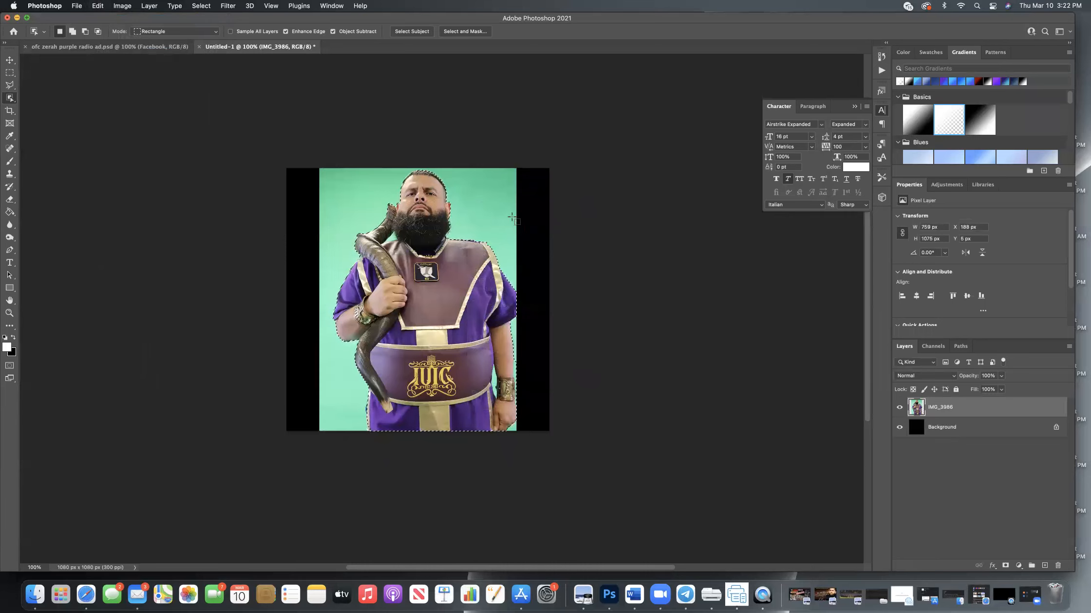
key("Delete")
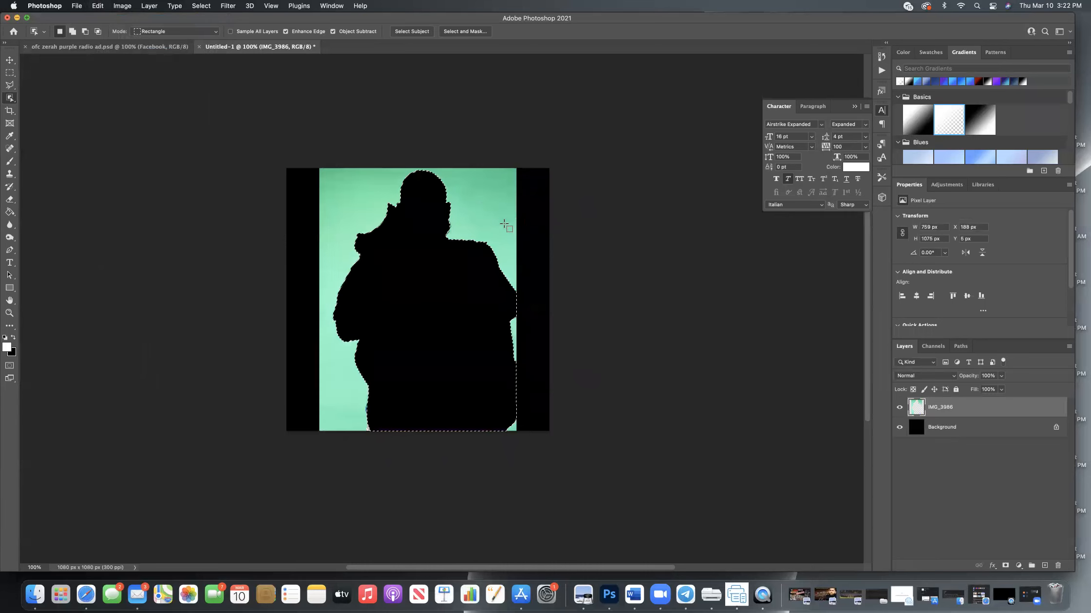
left_click(10, 213)
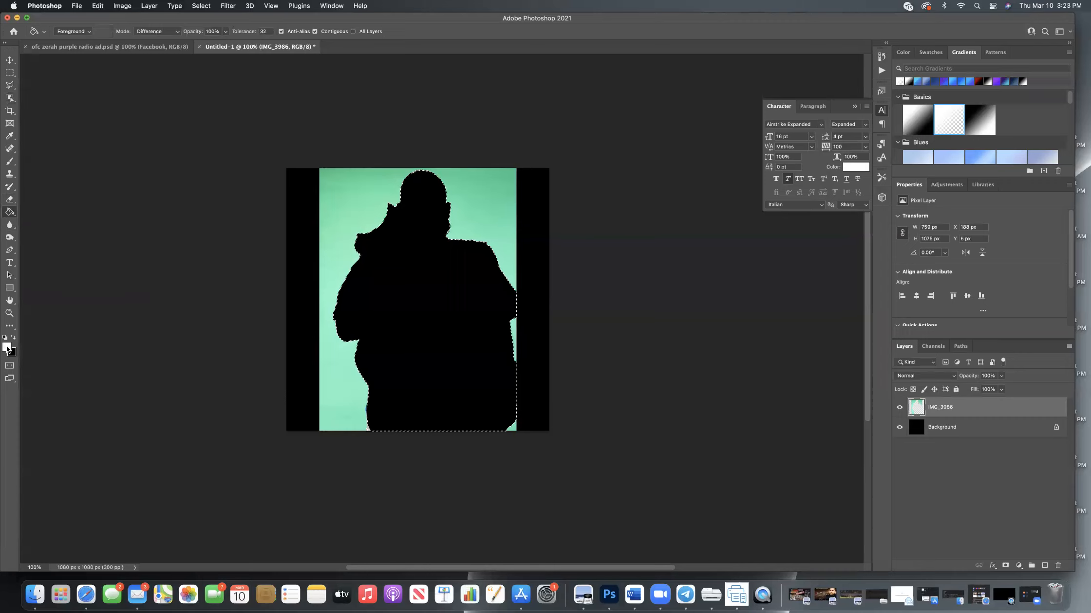
left_click(374, 288)
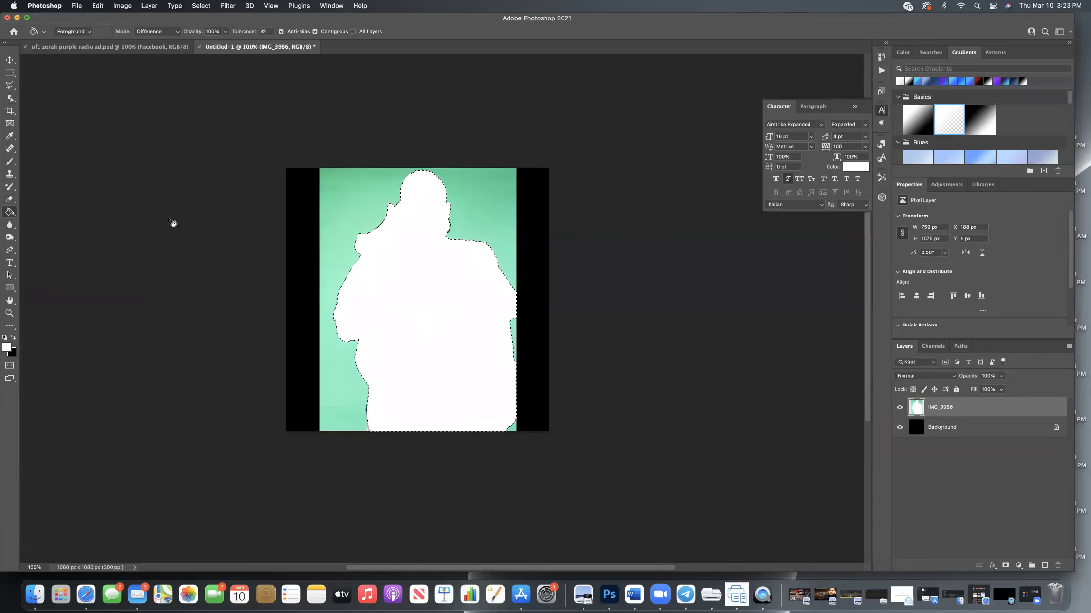
Undo the white fill and the deletion of the man.
left_click(97, 7)
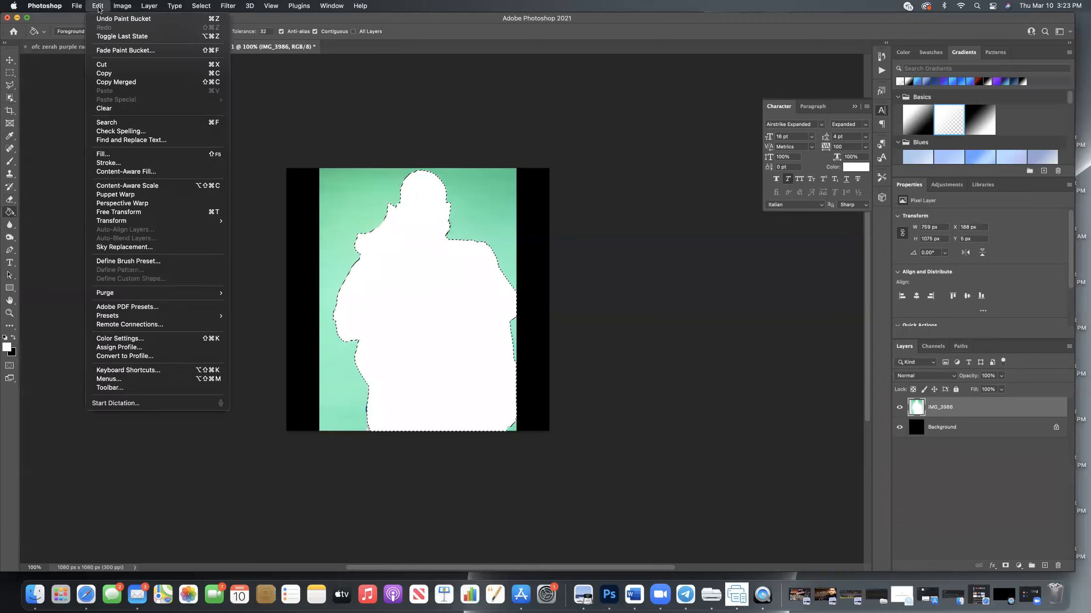
left_click(103, 20)
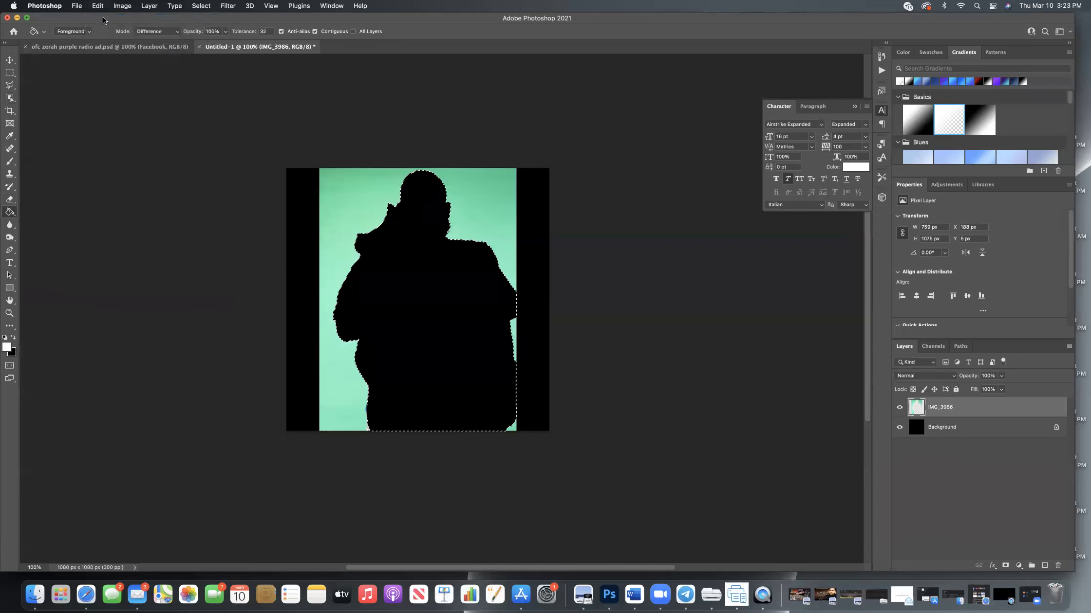
left_click(98, 6)
left_click(109, 20)
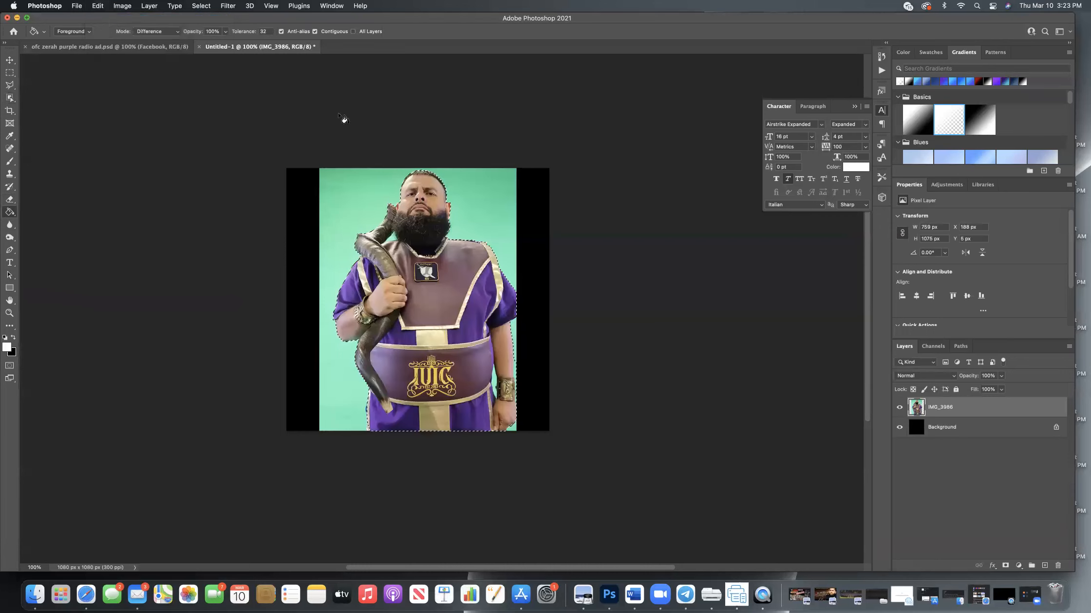
Invert the man's selection with the Object Selection tool active, delete the green background, and deselect.
left_click(9, 99)
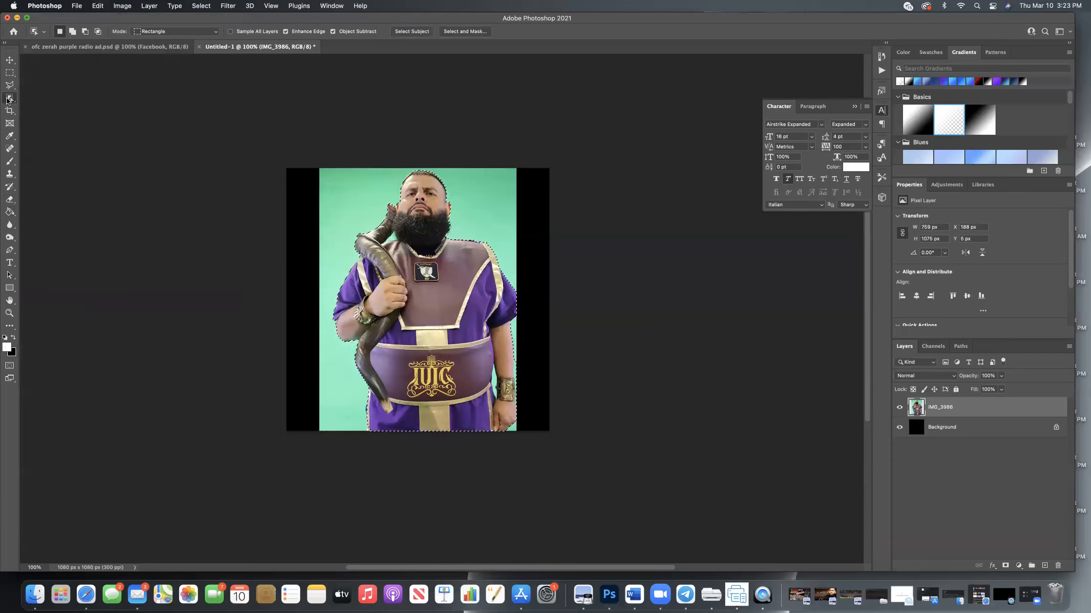
right_click(472, 212)
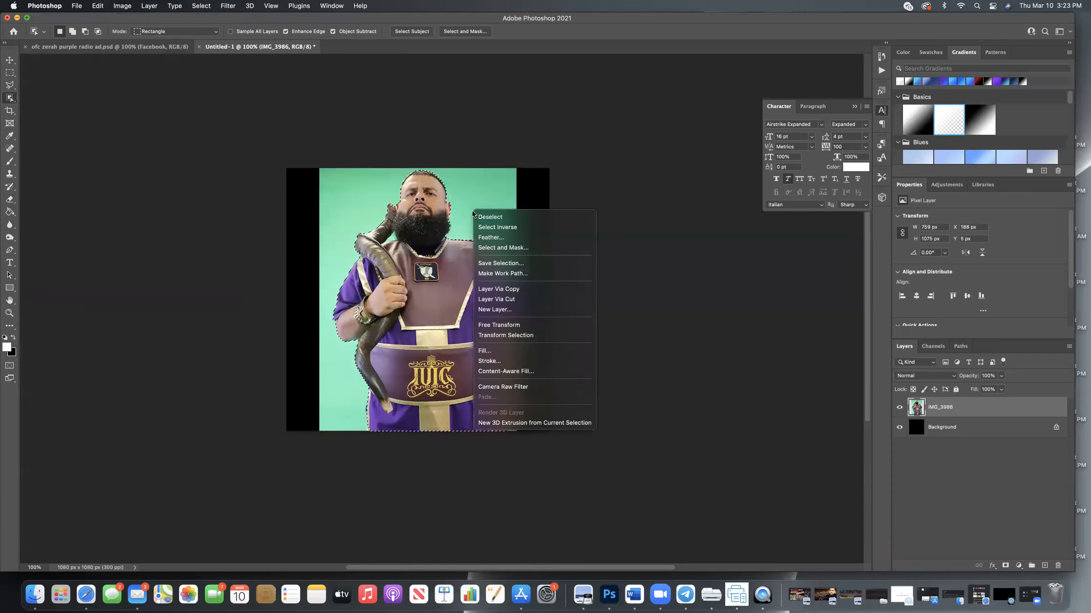
left_click(498, 227)
key("super+BackSpace")
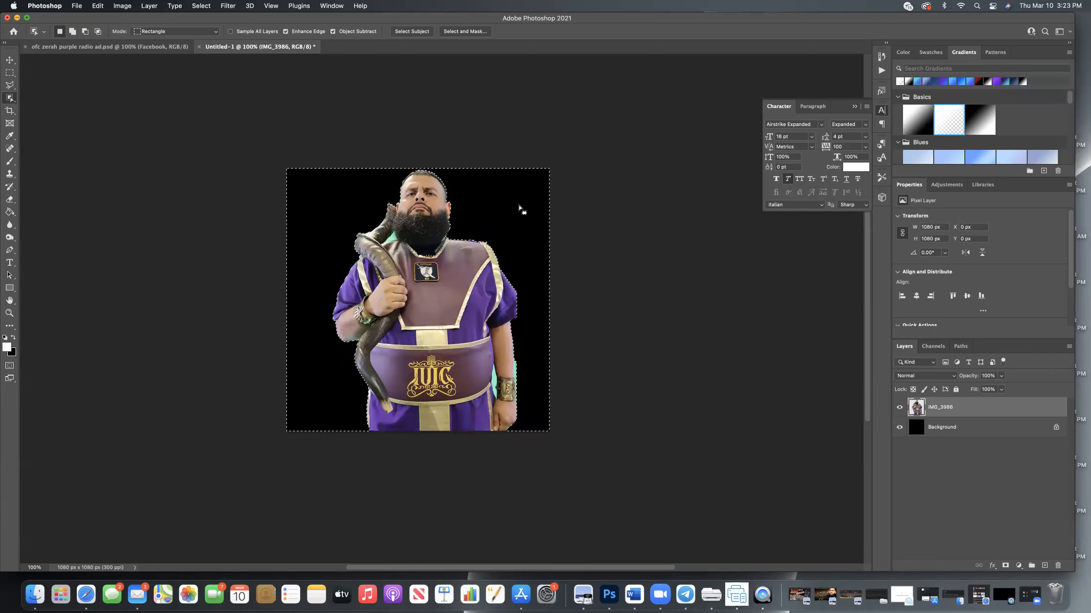
right_click(479, 190)
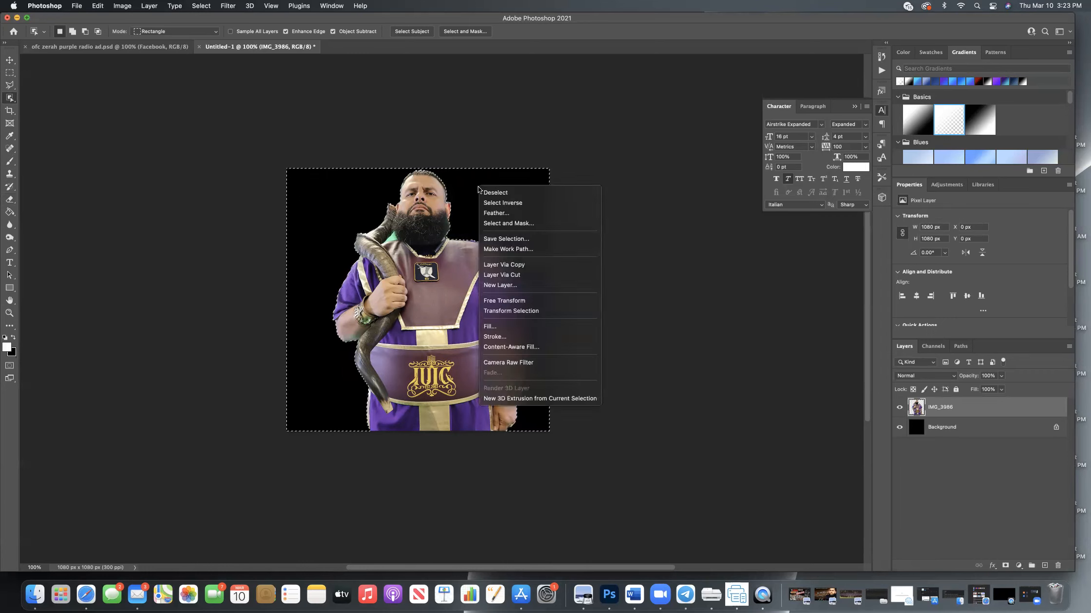
left_click(534, 194)
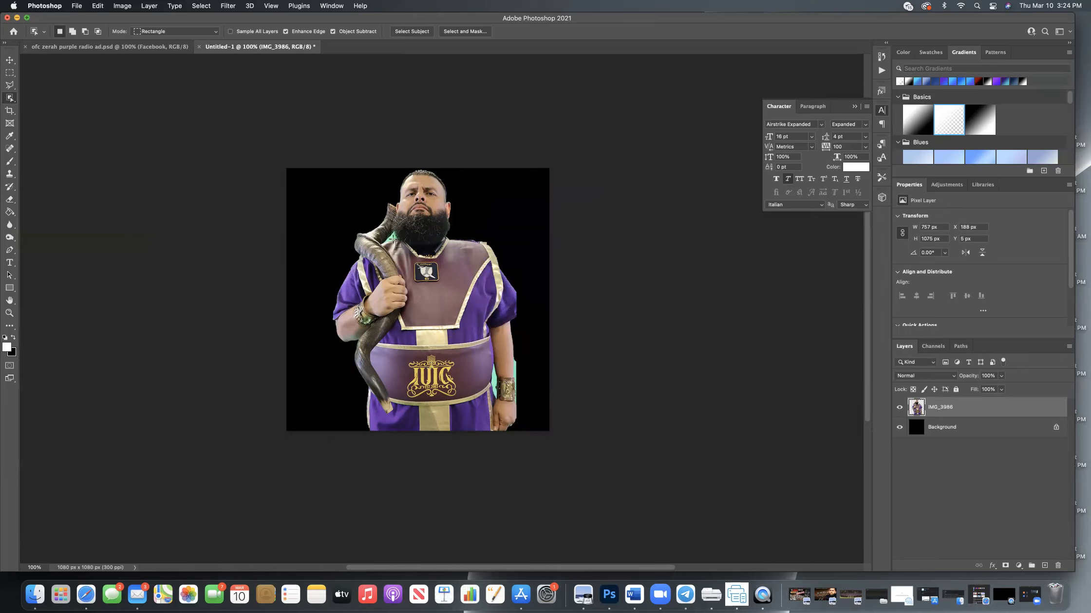
Erase the leftover green patches beside the neck and wrist with the Magic Eraser, and undo a trial erase of the vest.
left_click(10, 201)
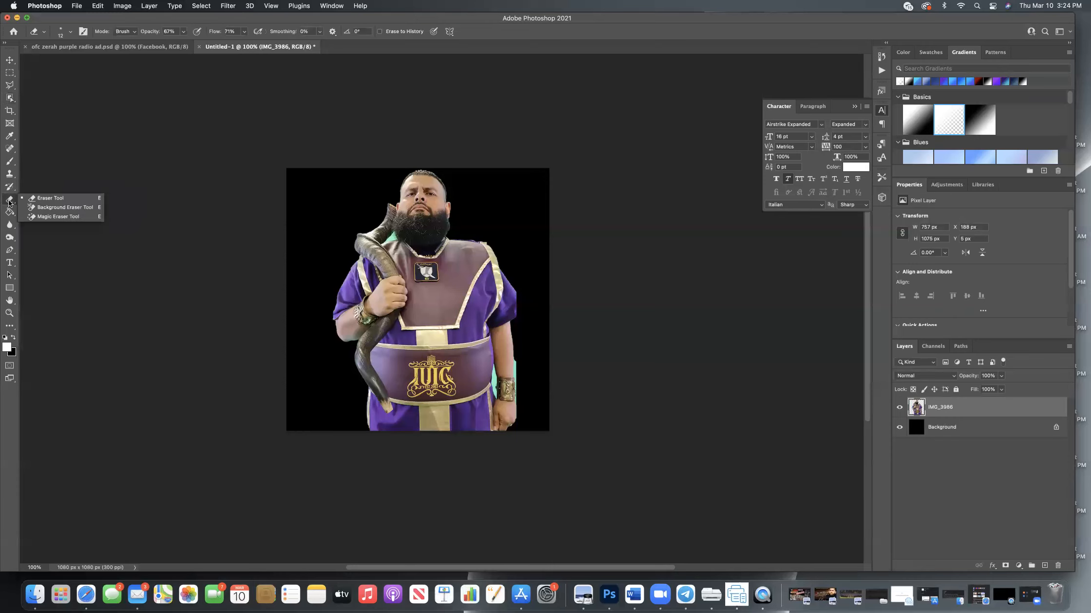
left_click(67, 217)
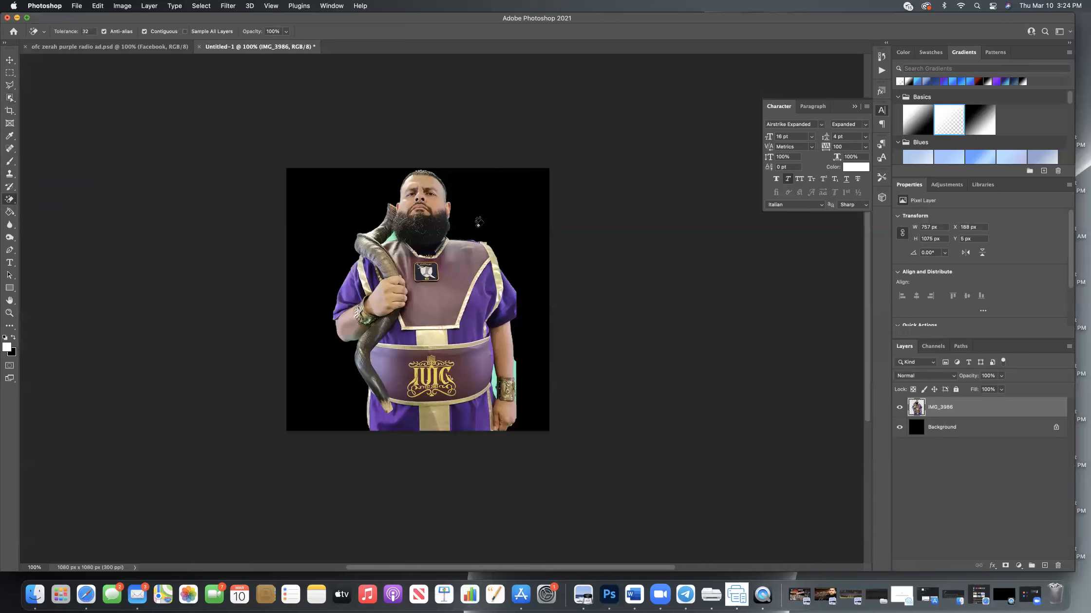
left_click(393, 237)
left_click(465, 255)
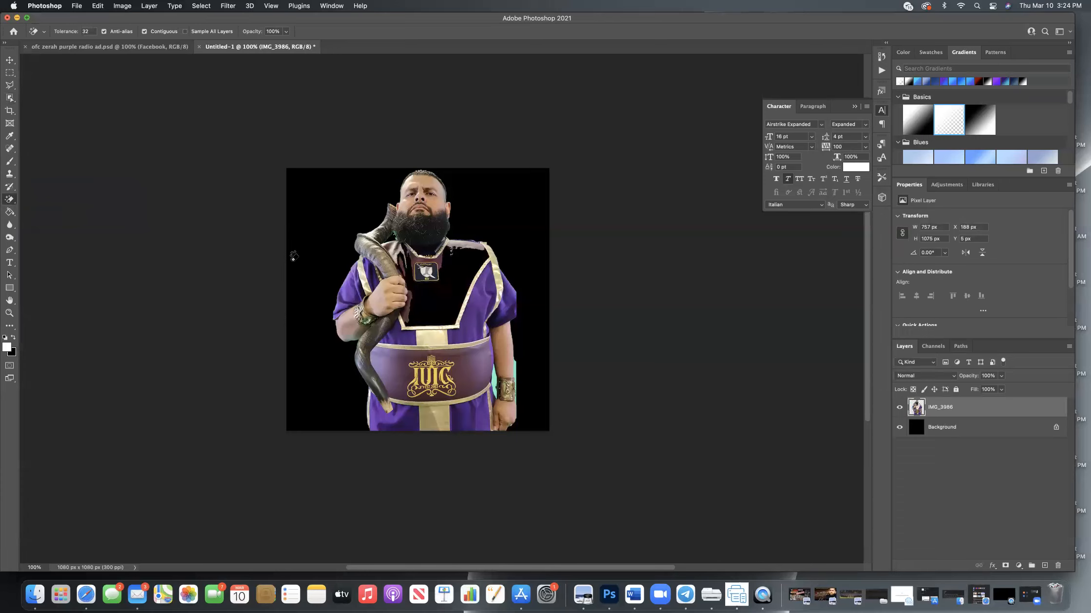
key("super+z")
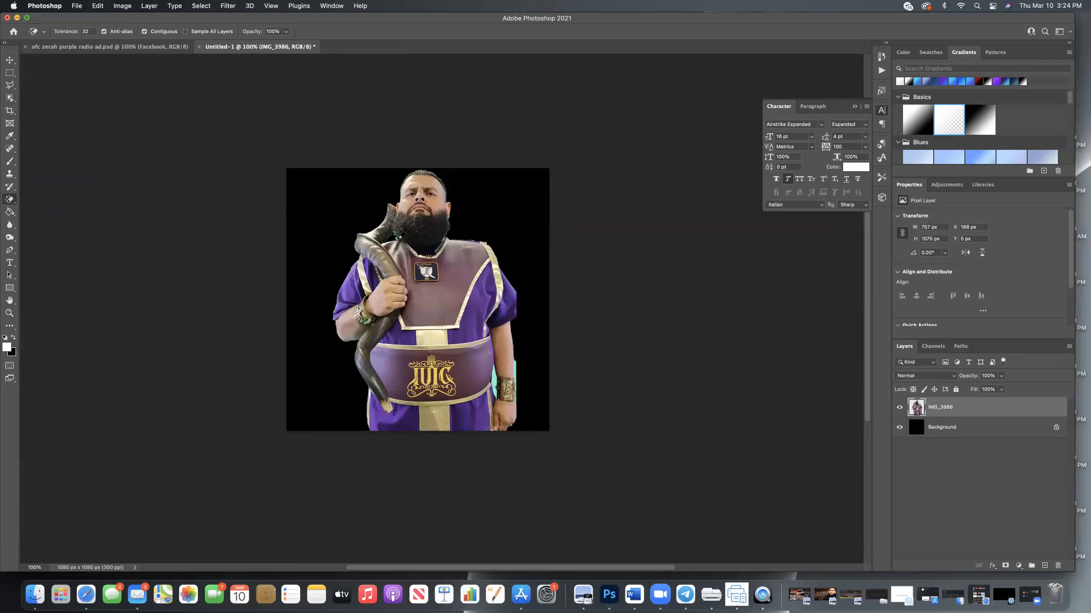
left_click(514, 370)
left_click(496, 377)
Switch to the regular Eraser and erase the green fringe where the beard meets the horn.
left_click(10, 200)
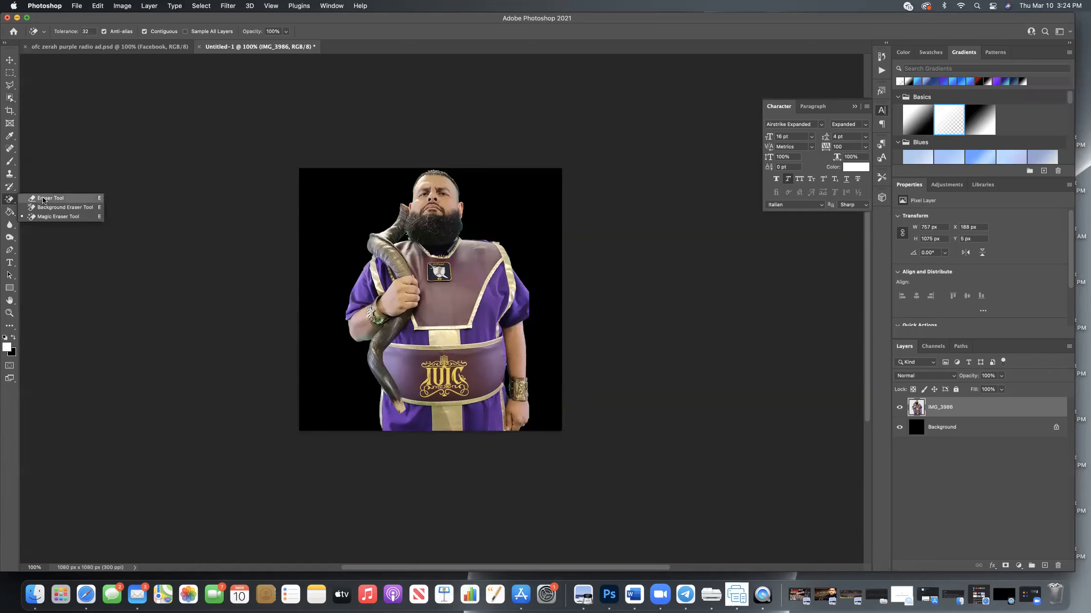
left_click(44, 198)
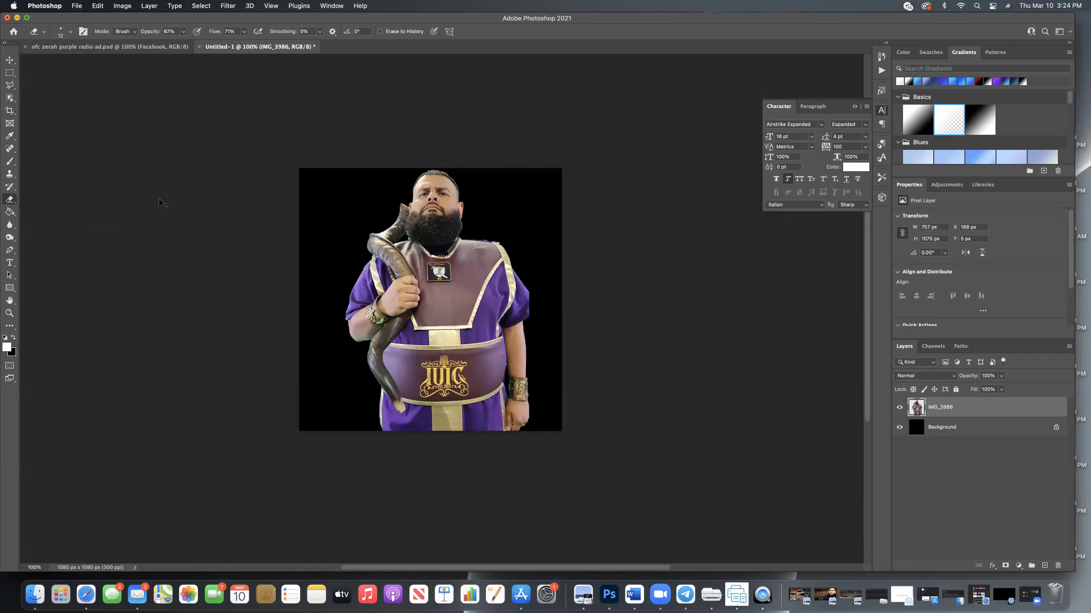
key("super+plus")
key("super+plus")
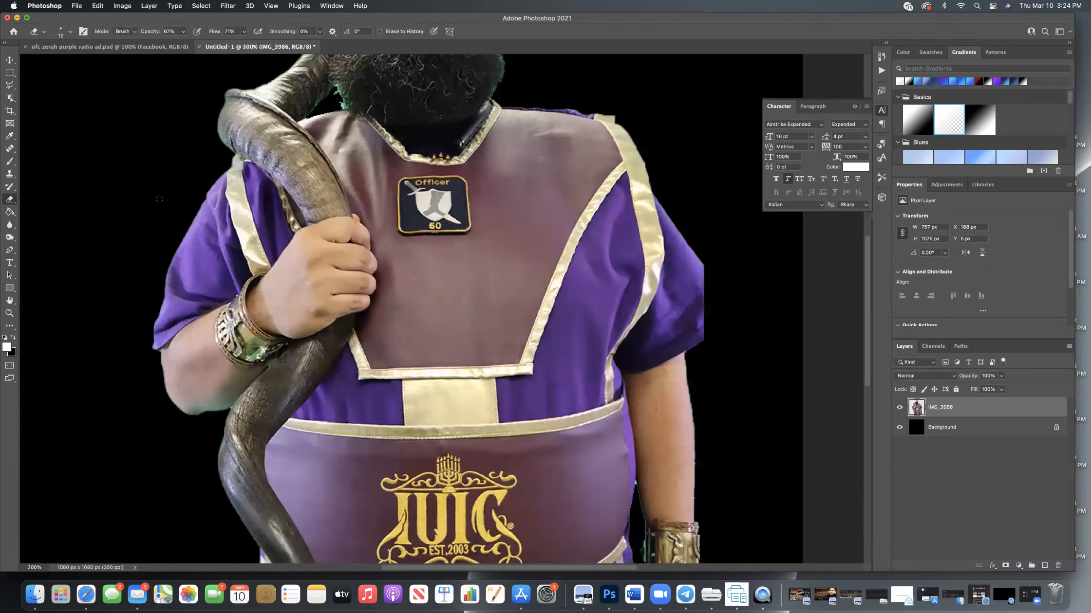
scroll(159, 199, "up", 5)
left_click(269, 6)
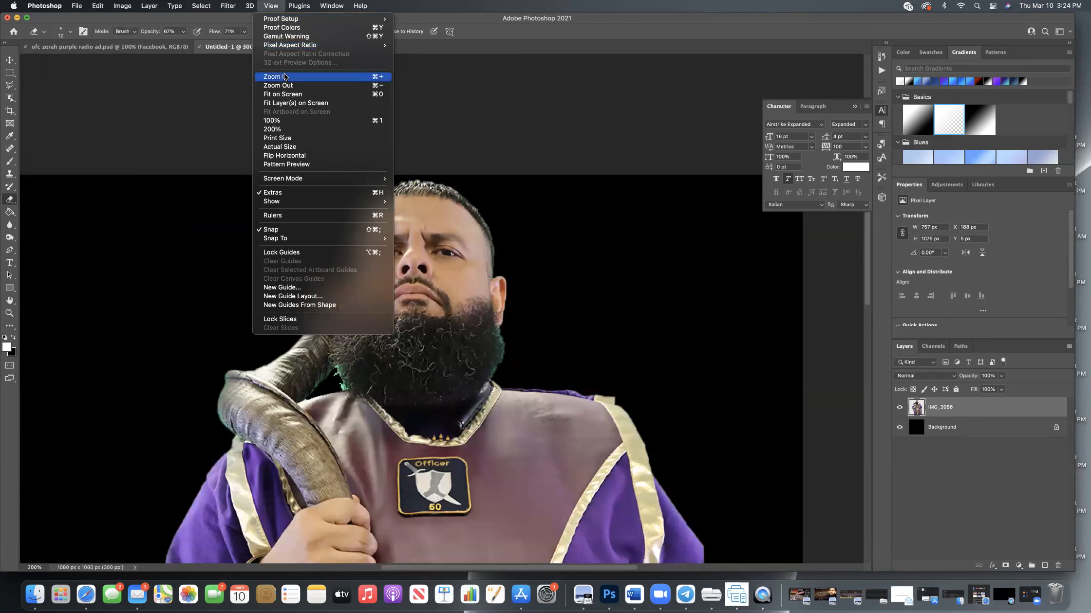
left_click(175, 155)
scroll(176, 154, "down", 3)
scroll(410, 324, "down", 1)
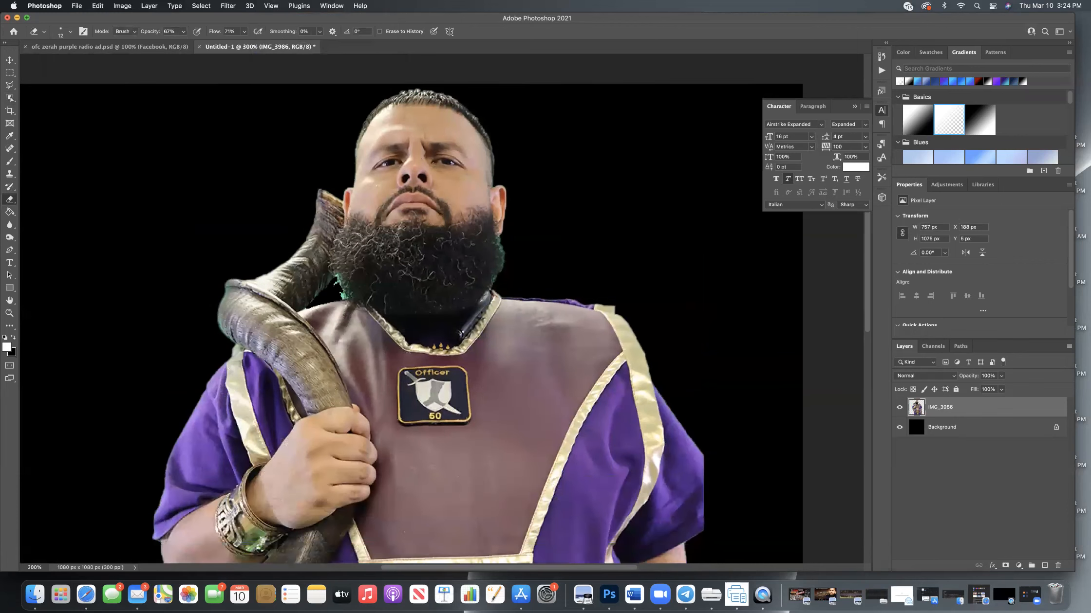
key("super+plus")
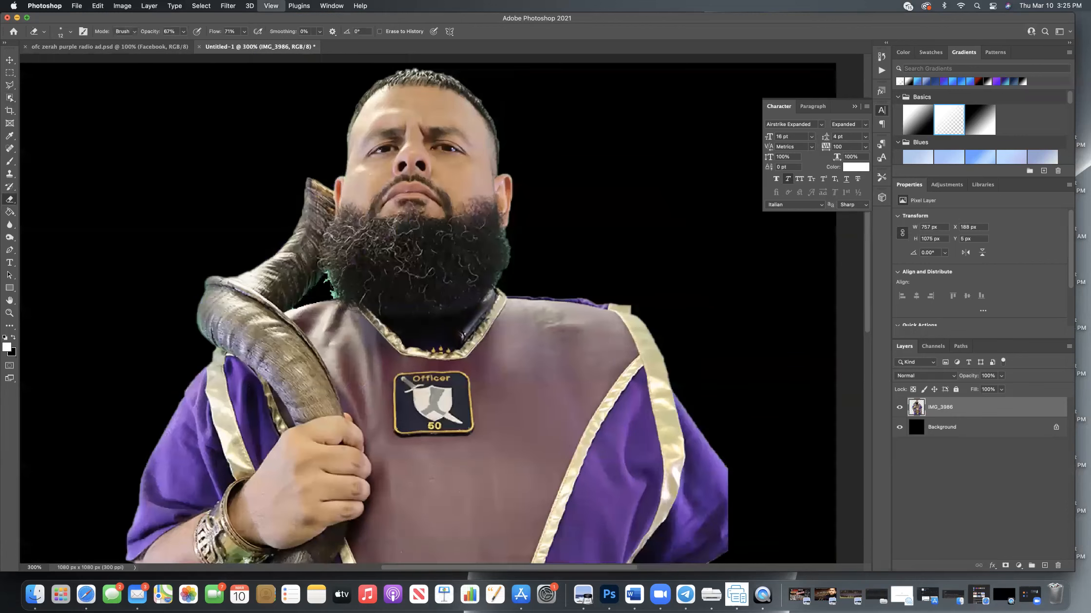
scroll(561, 251, "up", 2)
scroll(561, 251, "down", 1)
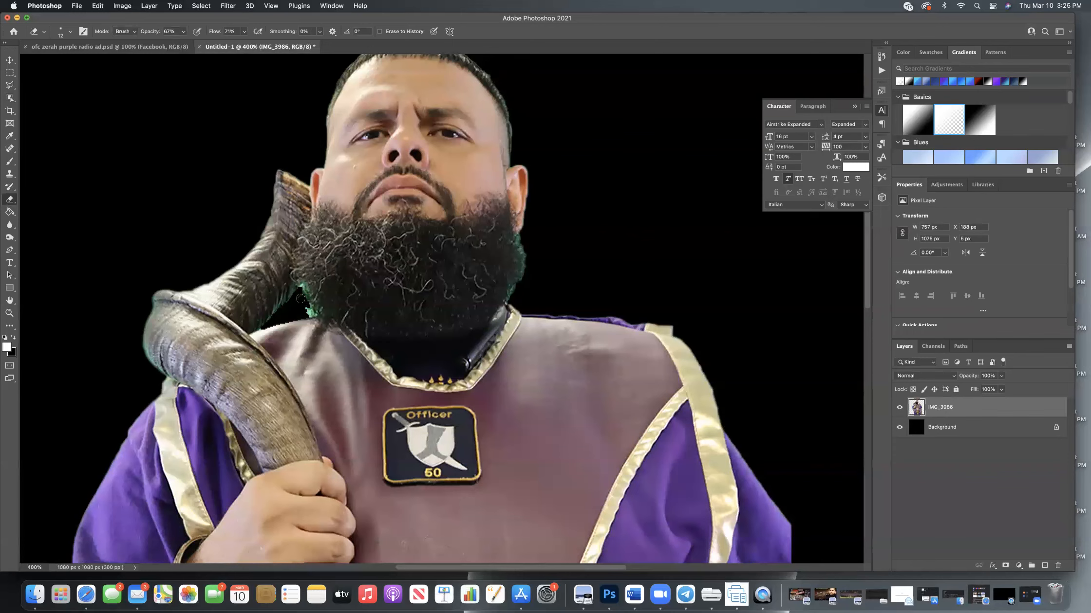
left_click_drag(305, 309, 308, 311)
Try a 17 px eraser brush and return its size to 12 px.
left_click(70, 33)
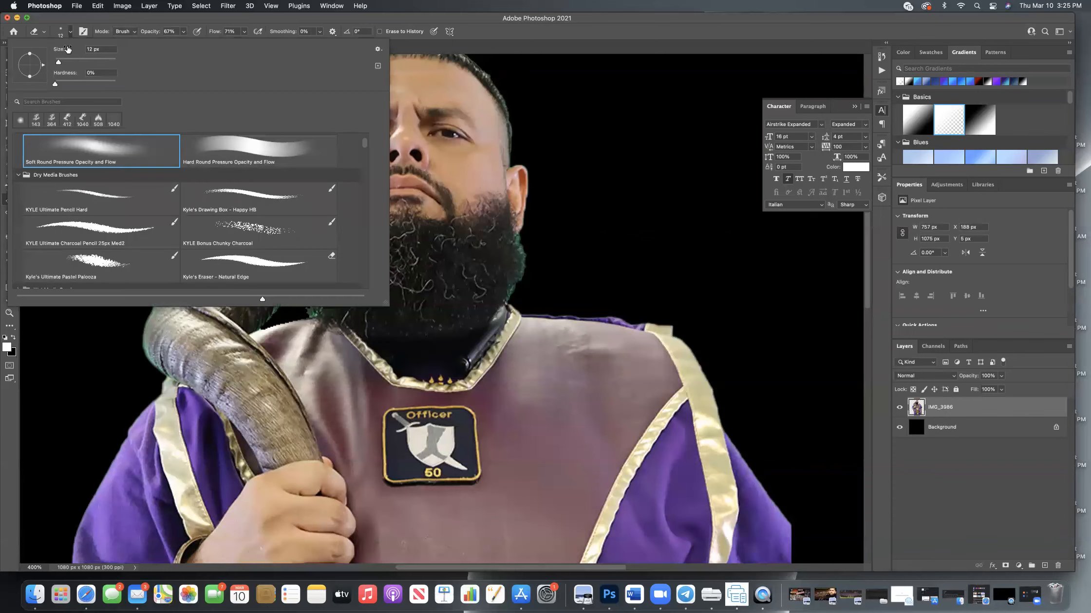
left_click(60, 63)
scroll(114, 158, "up", 4)
scroll(108, 190, "down", 2)
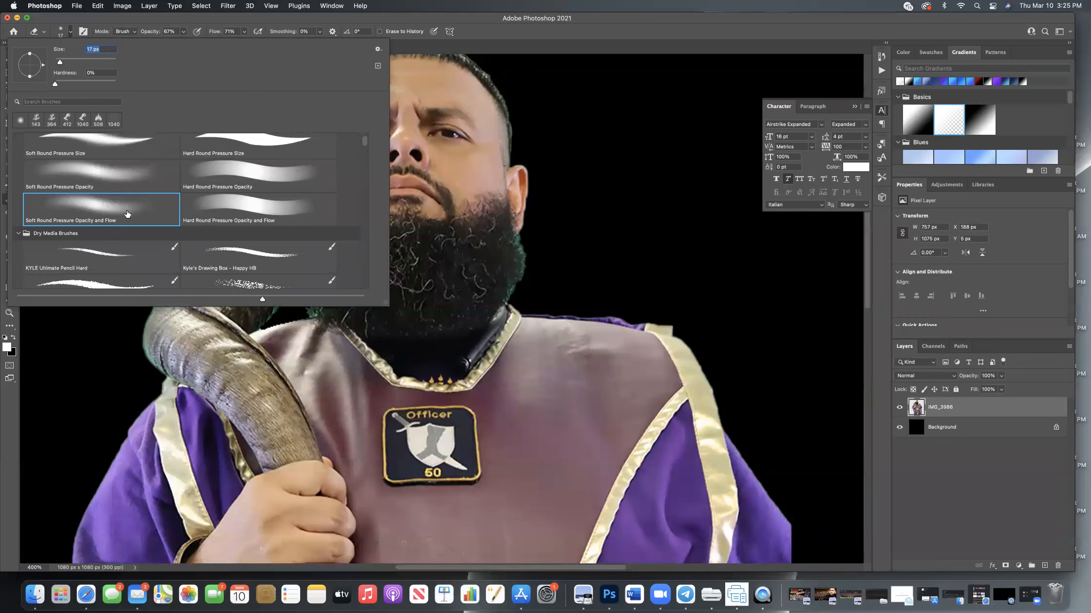
left_click_drag(60, 62, 59, 63)
left_click(70, 351)
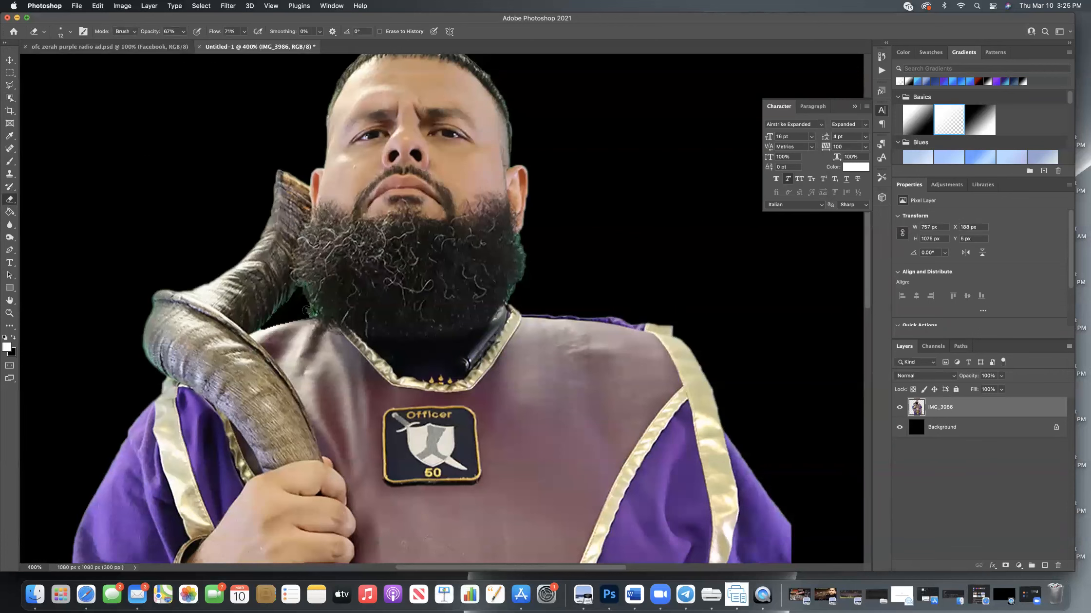
Try erasing spots on the vest at different eraser opacities, including 19%, and undo the test marks.
left_click(183, 32)
left_click(529, 373)
left_click(530, 373)
key("super+z")
key("super+z")
left_click(184, 33)
left_click(560, 355)
scroll(770, 356, "down", 1)
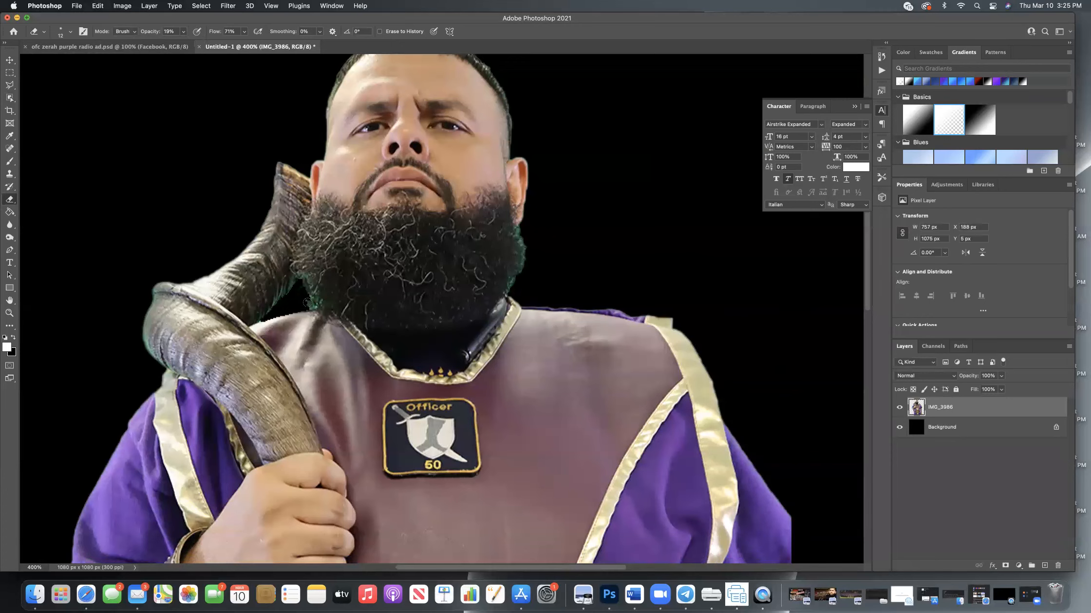
Set the eraser opacity to 73% and erase the green fringe along both sides of the beard and the shoulder beside the horn.
left_click(183, 32)
left_click(305, 296)
mouse_move(306, 296)
left_mouse_down()
mouse_move(312, 306)
mouse_move(303, 287)
mouse_move(293, 295)
mouse_move(302, 285)
mouse_move(318, 301)
mouse_move(306, 280)
mouse_move(315, 307)
left_mouse_up()
mouse_move(525, 246)
left_mouse_down()
mouse_move(510, 290)
mouse_move(525, 259)
mouse_move(521, 233)
mouse_move(519, 271)
mouse_move(517, 234)
mouse_move(511, 291)
mouse_move(517, 233)
left_mouse_up()
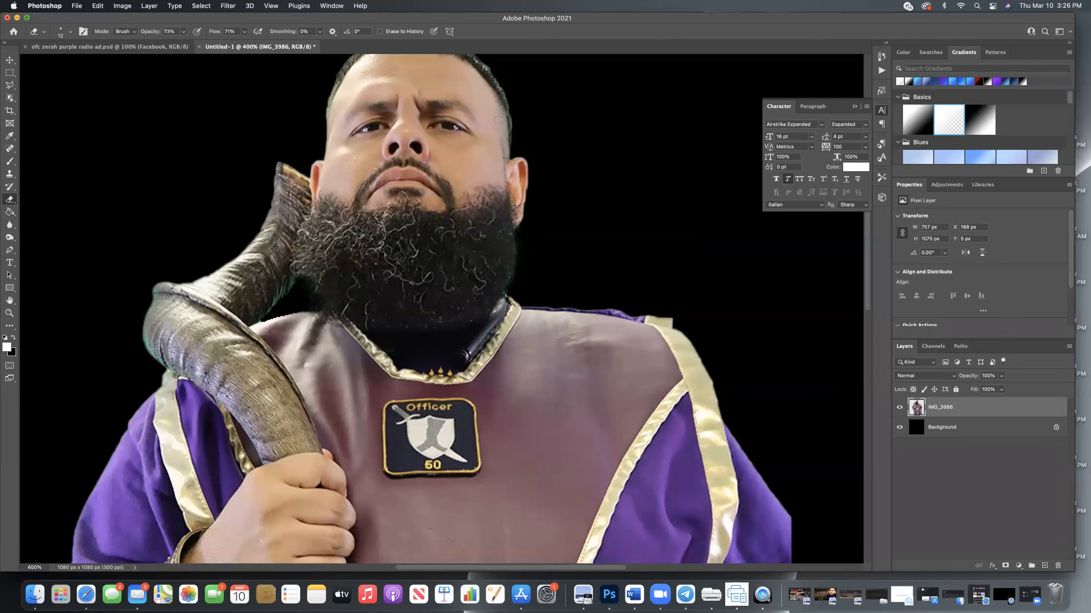
scroll(498, 119, "up", 2)
scroll(510, 112, "up", 2)
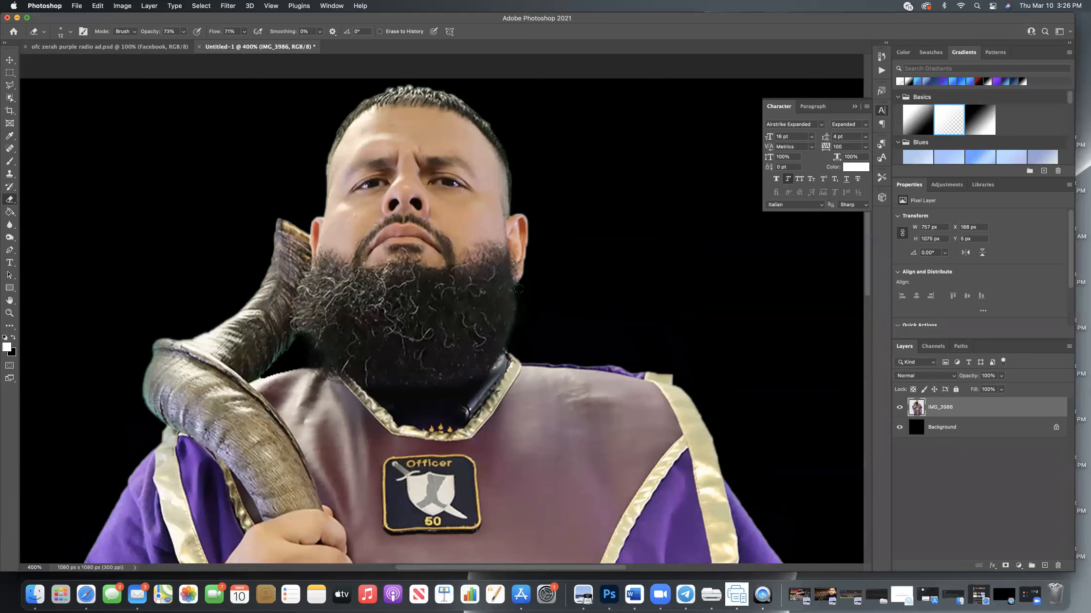
left_click_drag(517, 314, 510, 335)
mouse_move(326, 345)
left_mouse_down()
mouse_move(312, 341)
mouse_move(317, 358)
mouse_move(278, 362)
mouse_move(275, 374)
left_mouse_up()
Examine the cutout's edges for leftover green, view the whole figure, and compare it with the purple radio ad document.
scroll(574, 316, "down", 5)
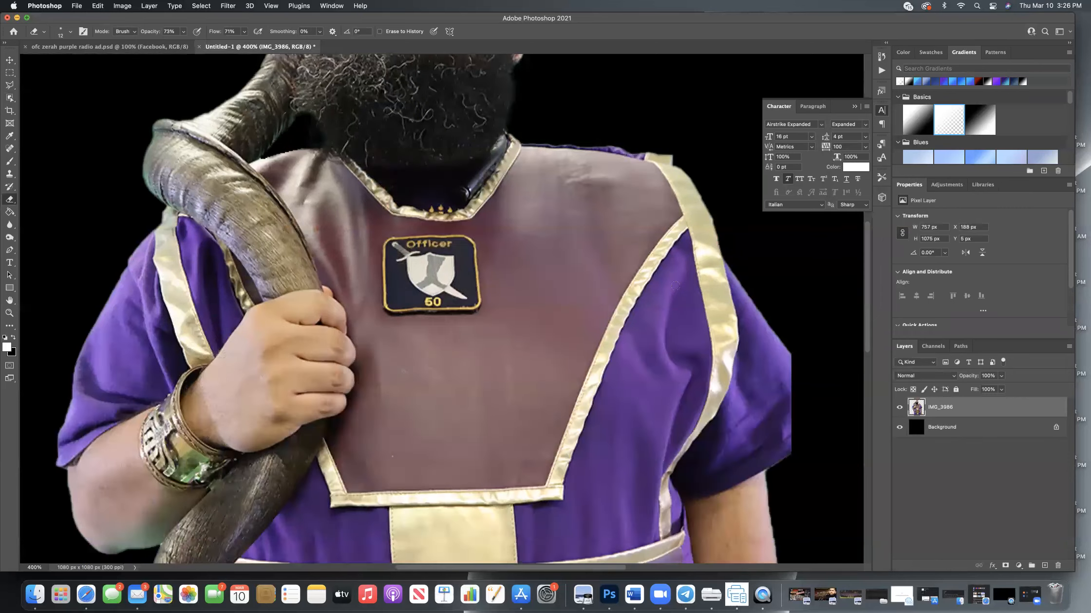
scroll(682, 316, "down", 7)
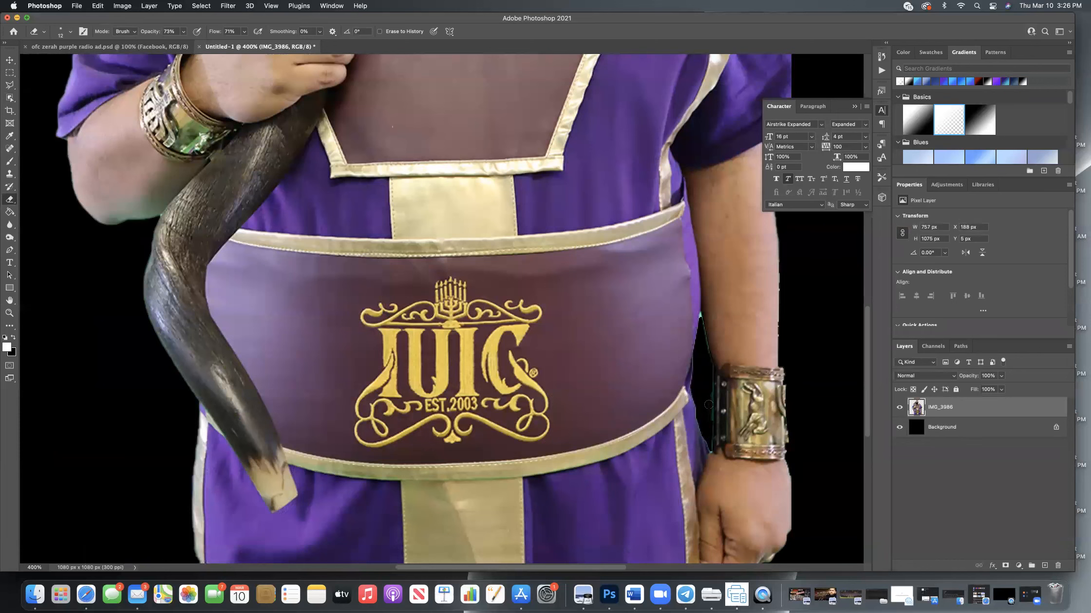
scroll(813, 407, "down", 3)
scroll(813, 407, "up", 4)
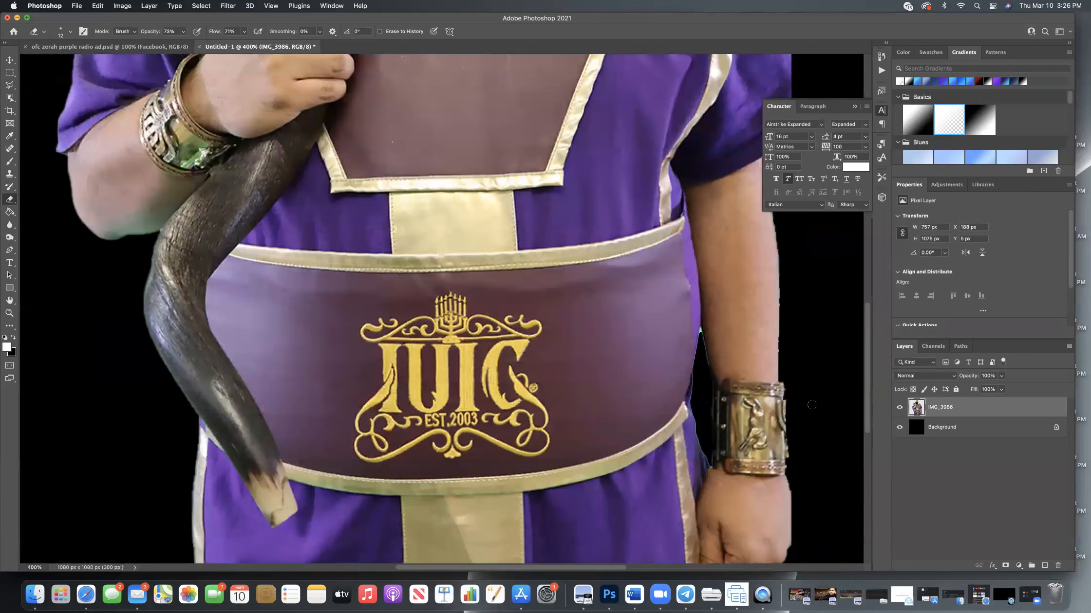
key("super+minus")
key("super+minus")
key("super+minus")
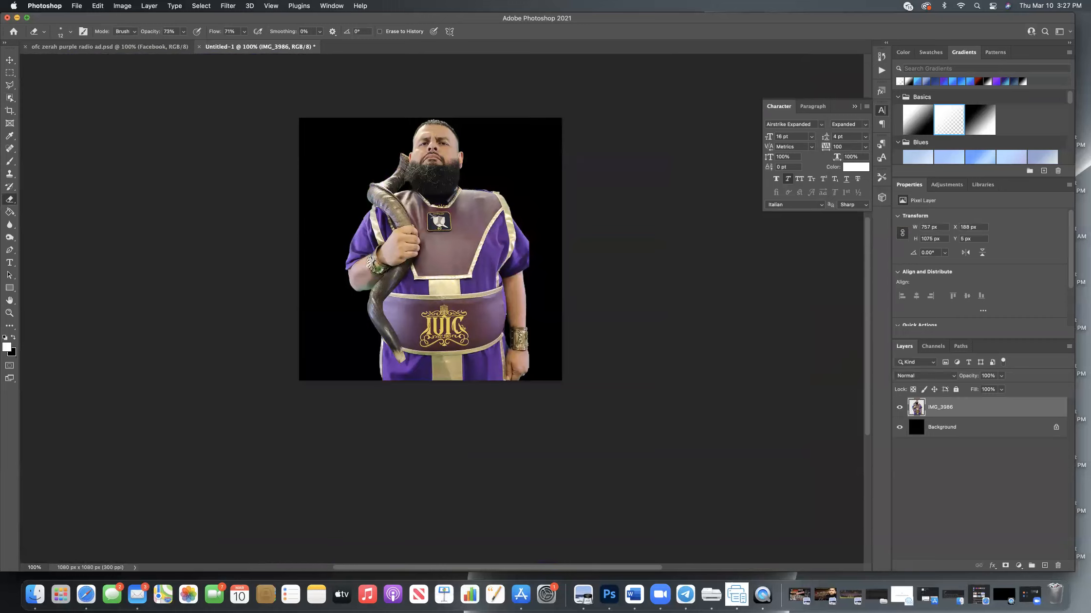
scroll(572, 171, "up", 1)
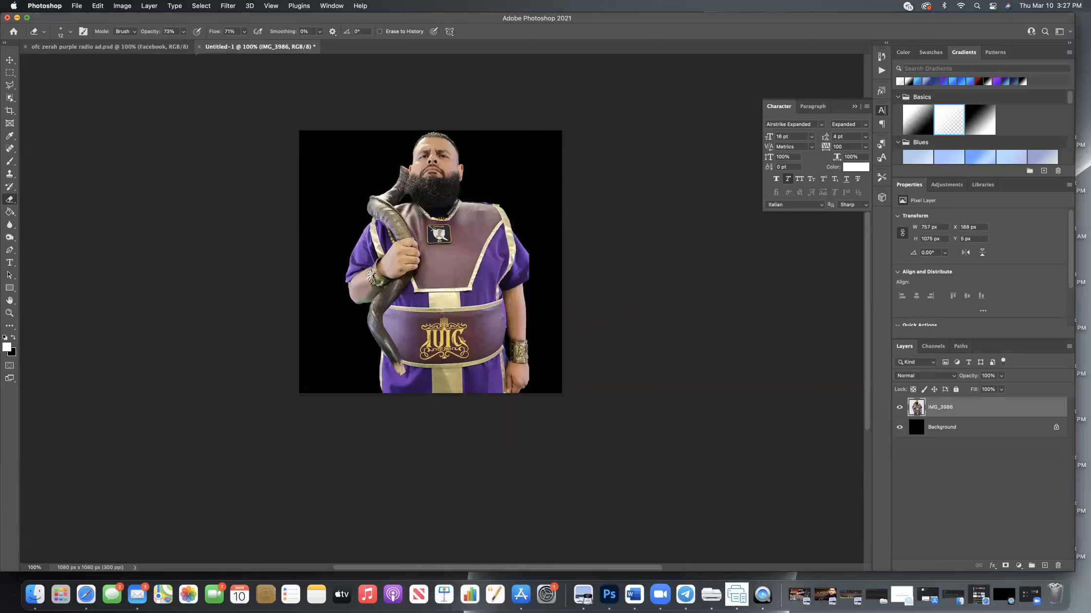
left_click(152, 47)
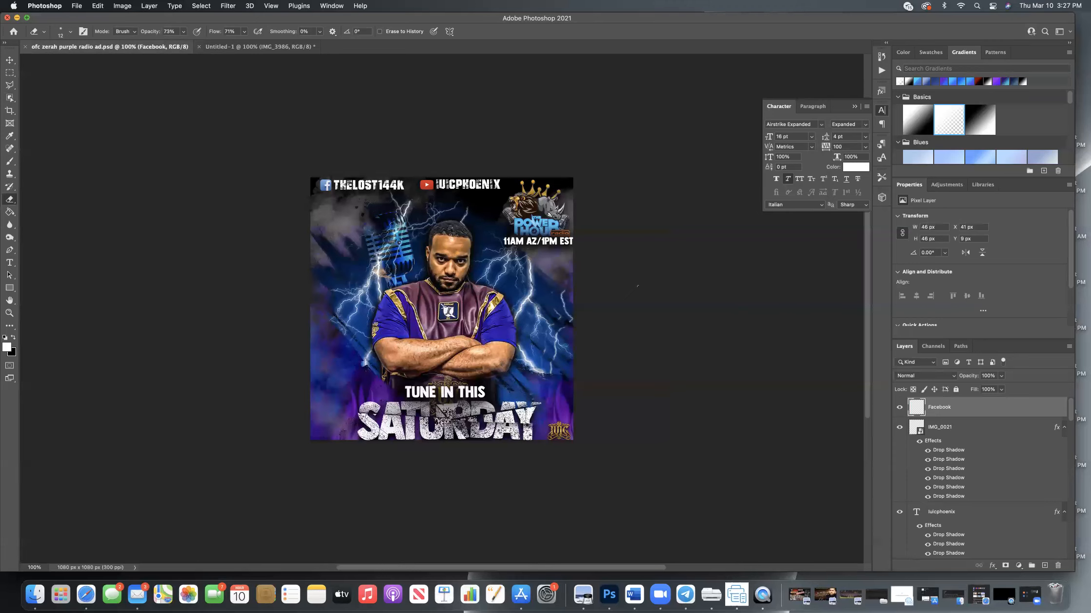
left_click(234, 48)
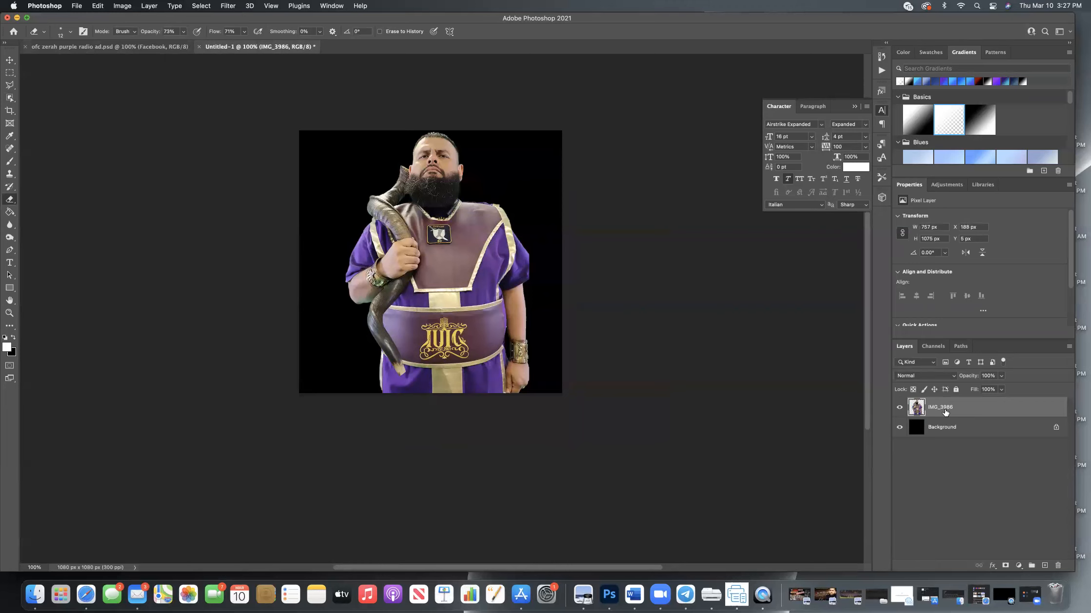
With the Camera Raw Filter, set the man's Texture to +64, Clarity +59, Dehaze +2, Vibrance +31, Whites +11 and Shadows +5.
left_click(227, 6)
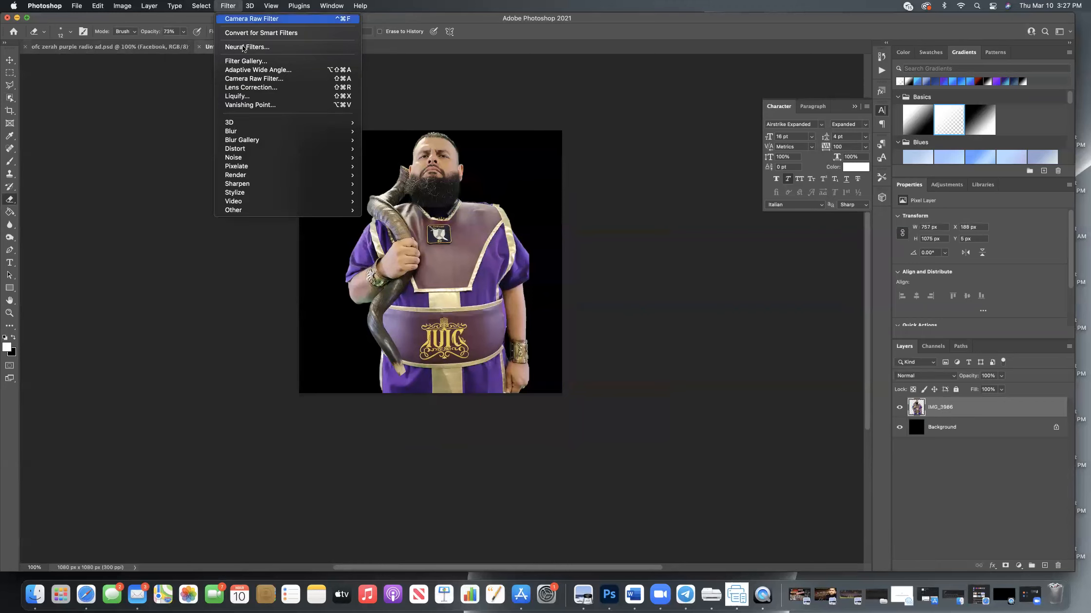
left_click(247, 78)
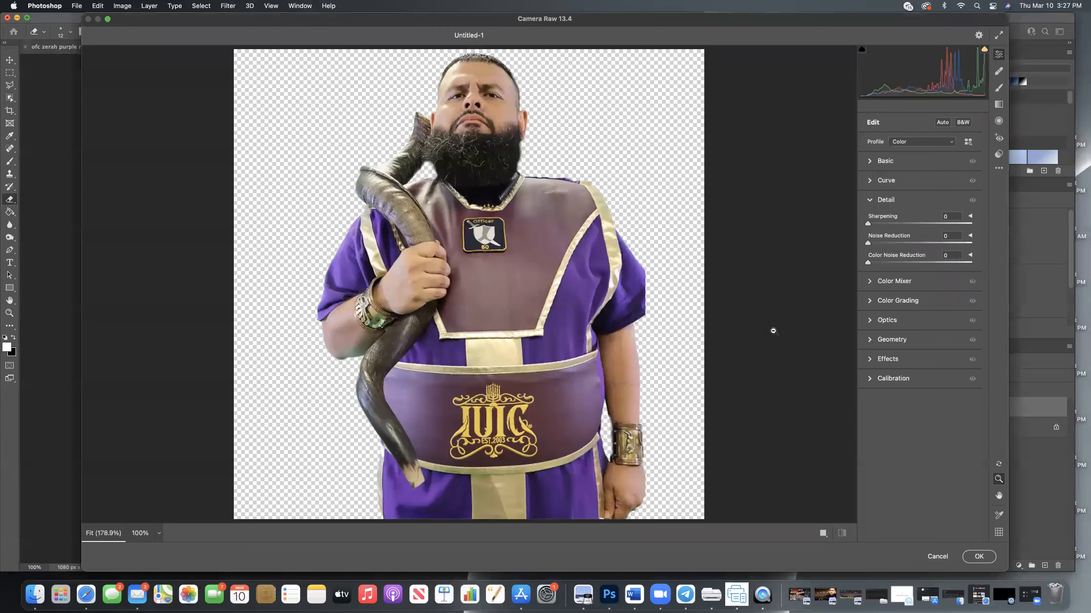
left_click(871, 161)
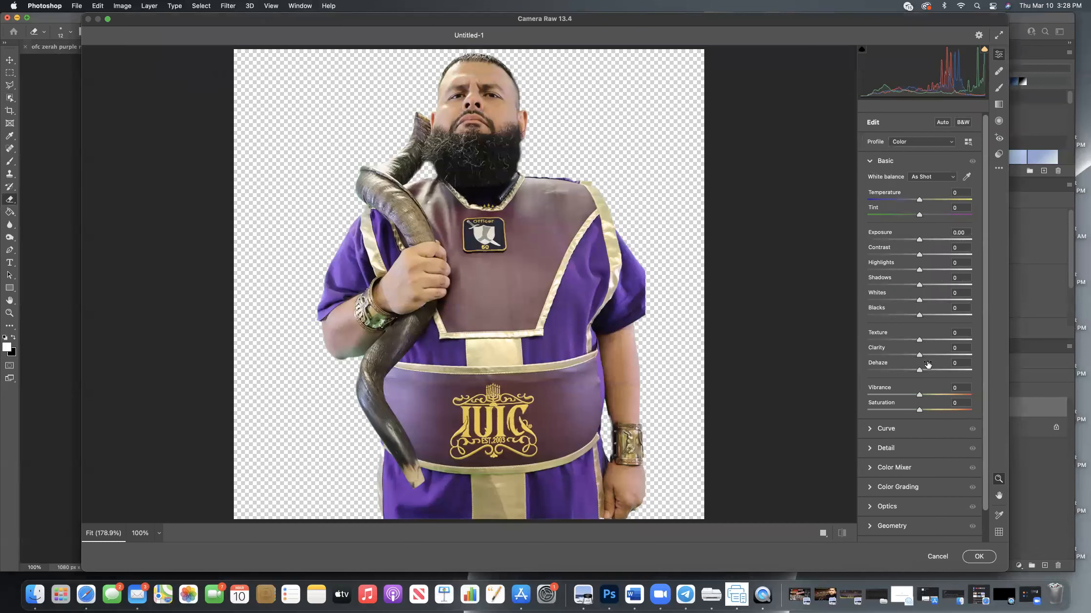
scroll(923, 345, "down", 1)
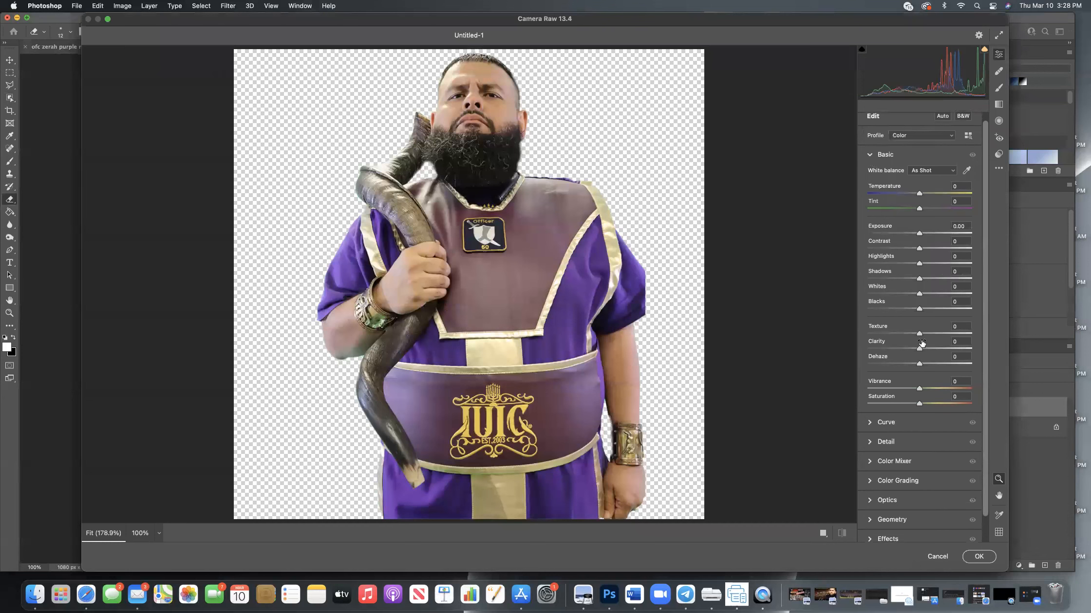
left_click_drag(920, 336, 943, 341)
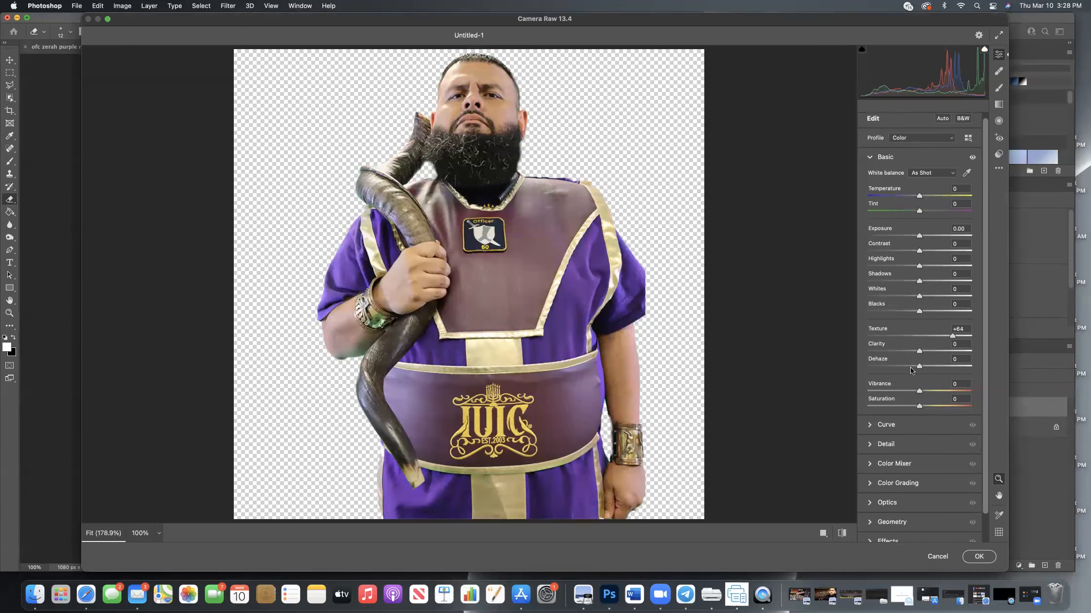
left_click_drag(921, 354, 936, 393)
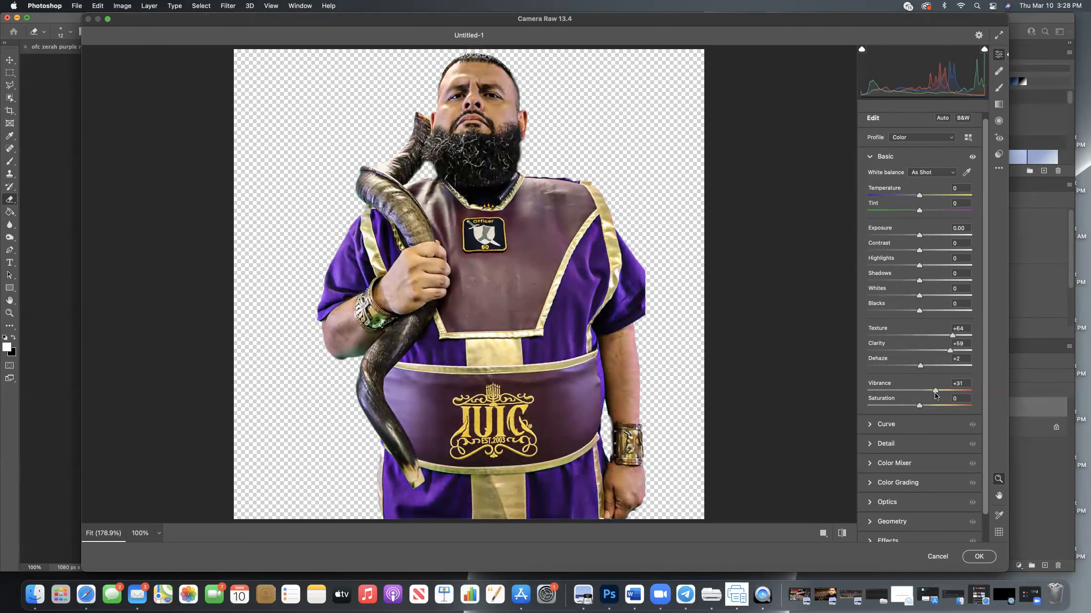
mouse_move(920, 295)
left_mouse_down()
mouse_move(943, 295)
mouse_move(919, 298)
mouse_move(937, 282)
mouse_move(922, 282)
left_mouse_up()
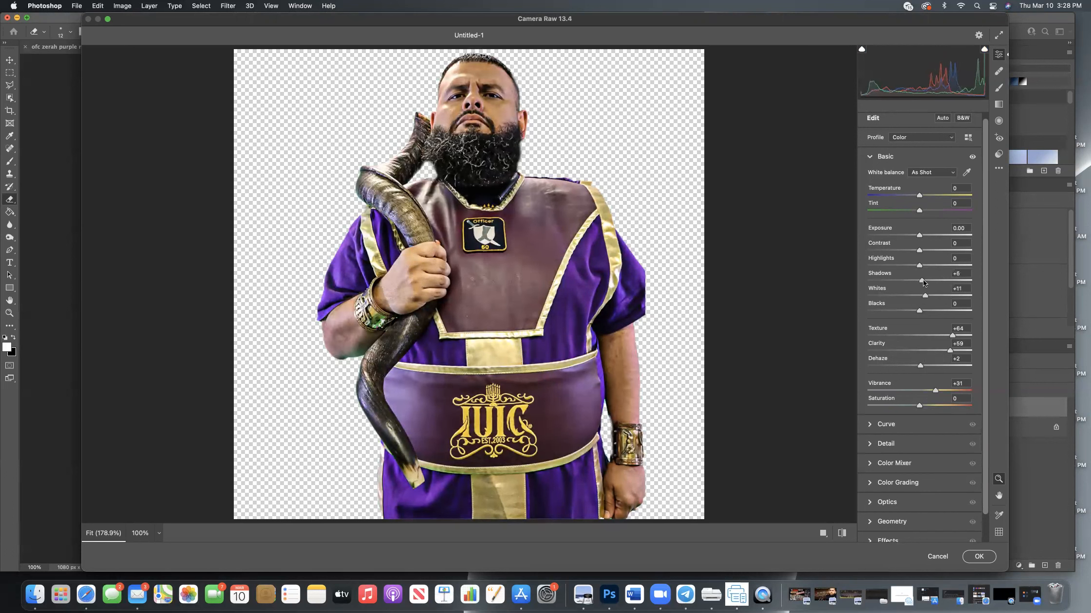
Raise Sharpening and Noise Reduction in the Camera Raw Detail settings, trying 33 and 64 respectively, and fine-tune both.
left_click(871, 445)
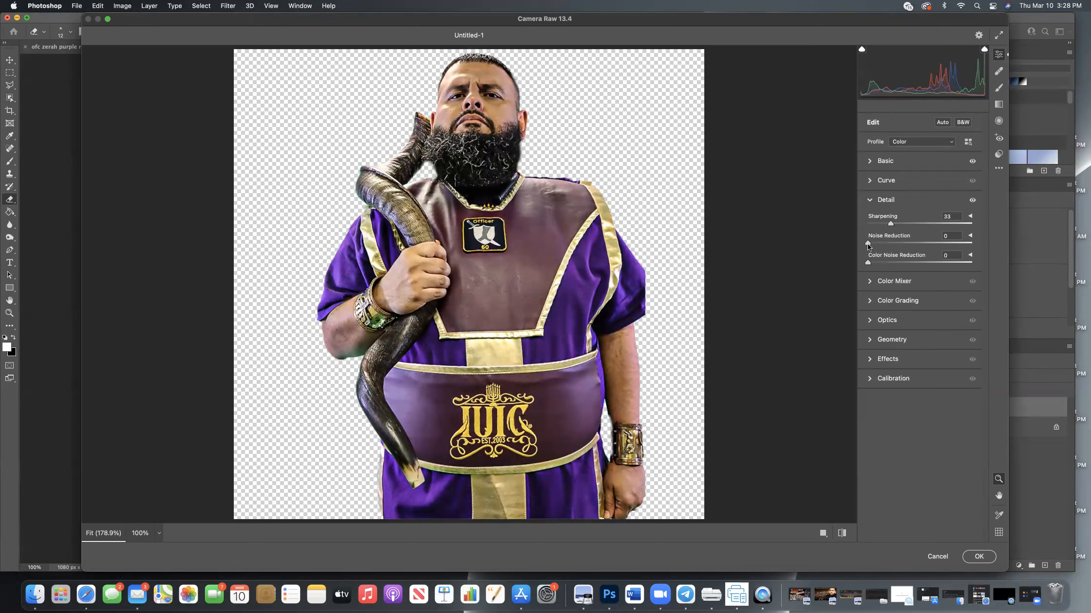
left_click_drag(867, 243, 912, 242)
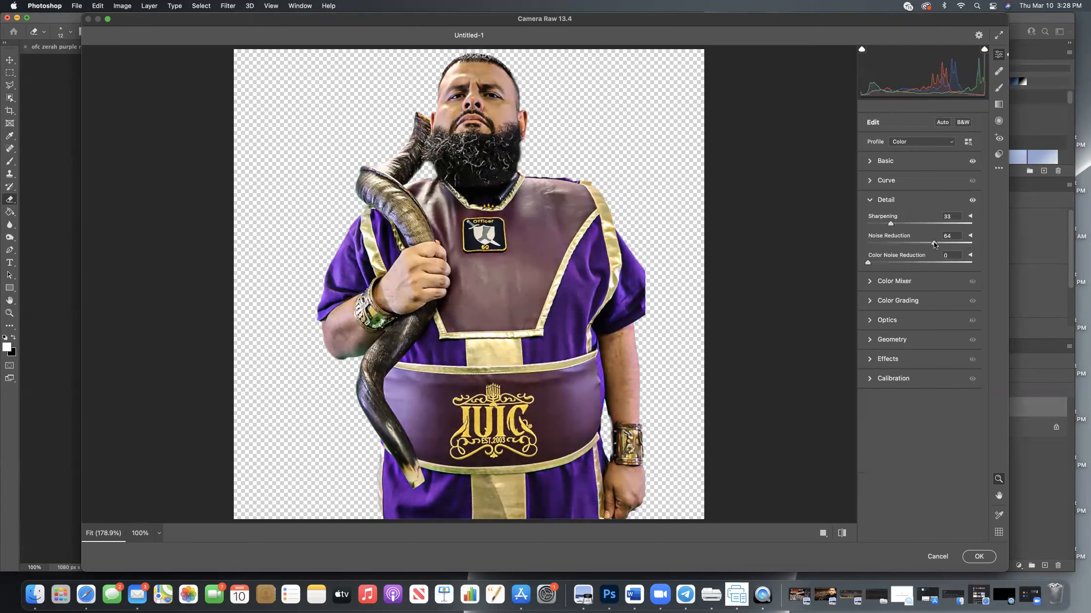
left_click_drag(943, 244, 904, 245)
left_click_drag(884, 225, 886, 225)
Try a Grain of 83 in the Camera Raw effects and lower it to 1.
left_click(870, 321)
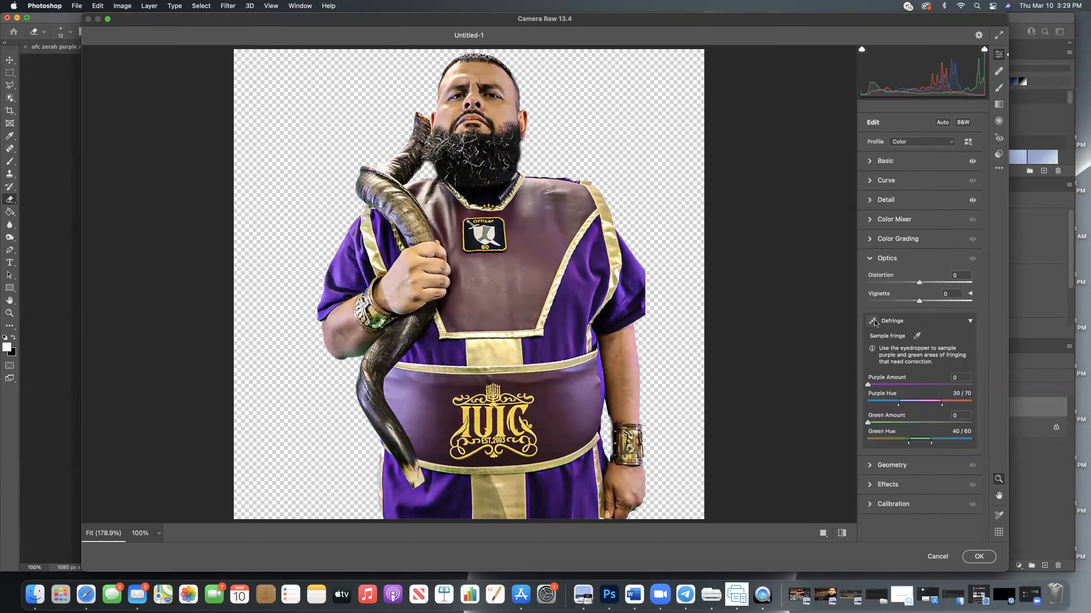
left_click(870, 487)
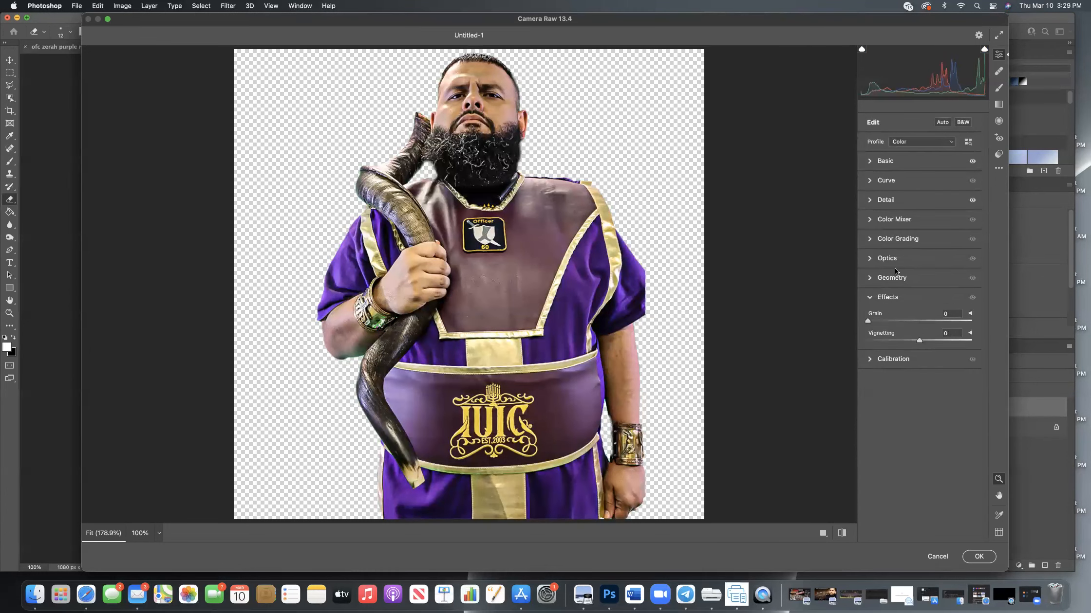
left_click_drag(870, 321, 953, 319)
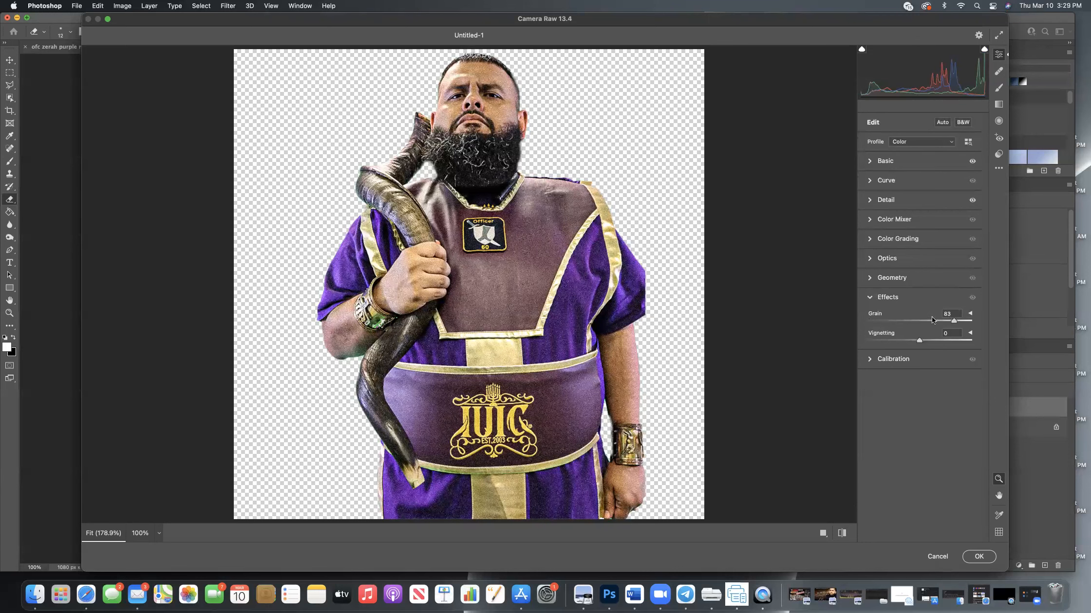
left_click(870, 322)
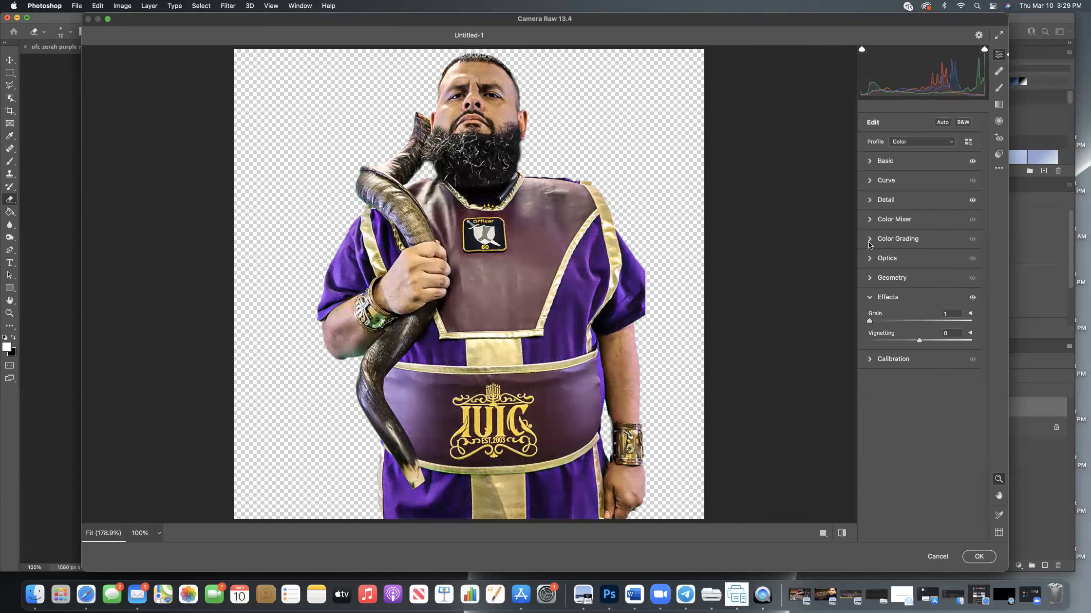
Fine-tune Texture and Clarity in the Basic settings and apply the Camera Raw filter to the man's layer.
left_click(872, 163)
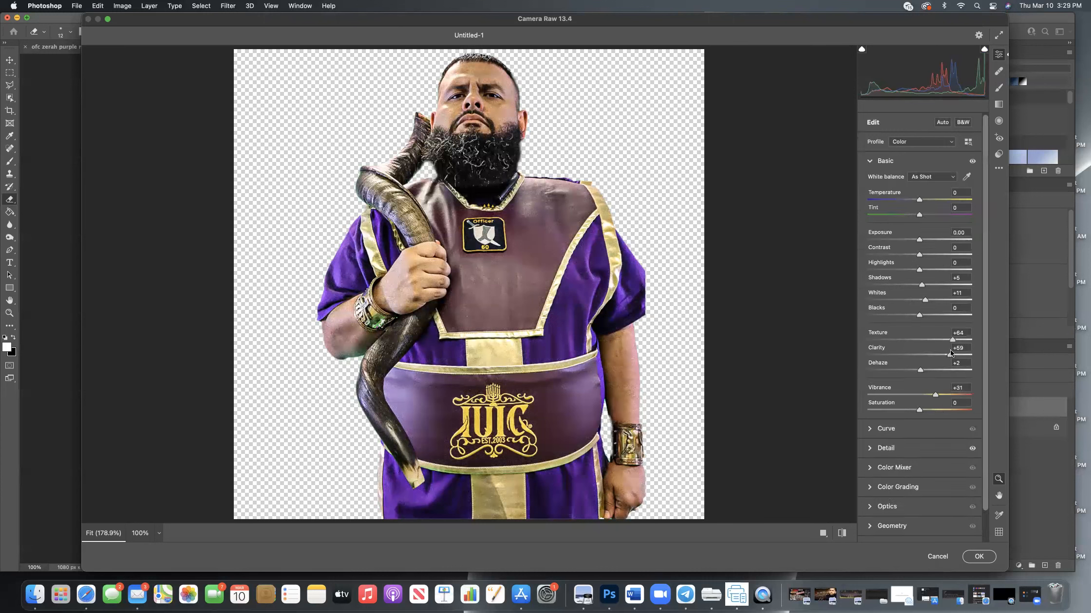
left_click_drag(956, 341, 952, 356)
left_click(975, 558)
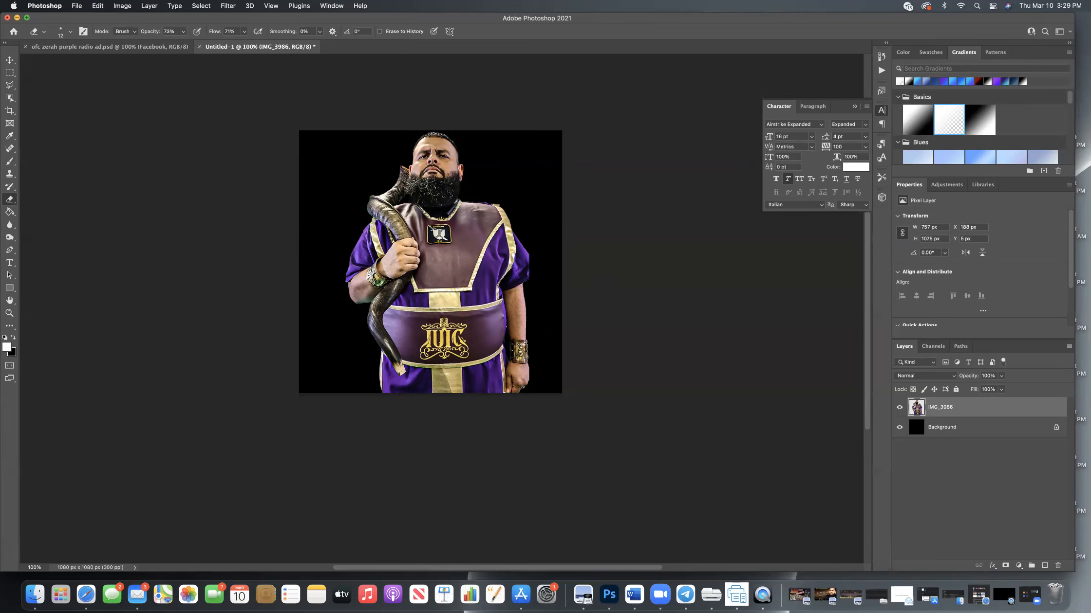
scroll(563, 198, "down", 1)
left_click(606, 15)
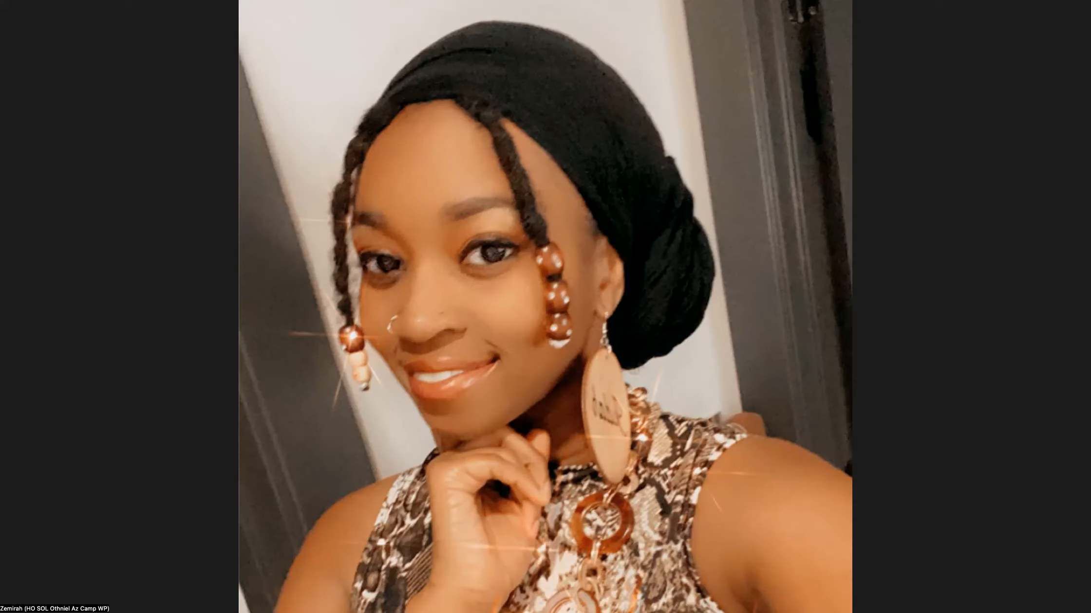